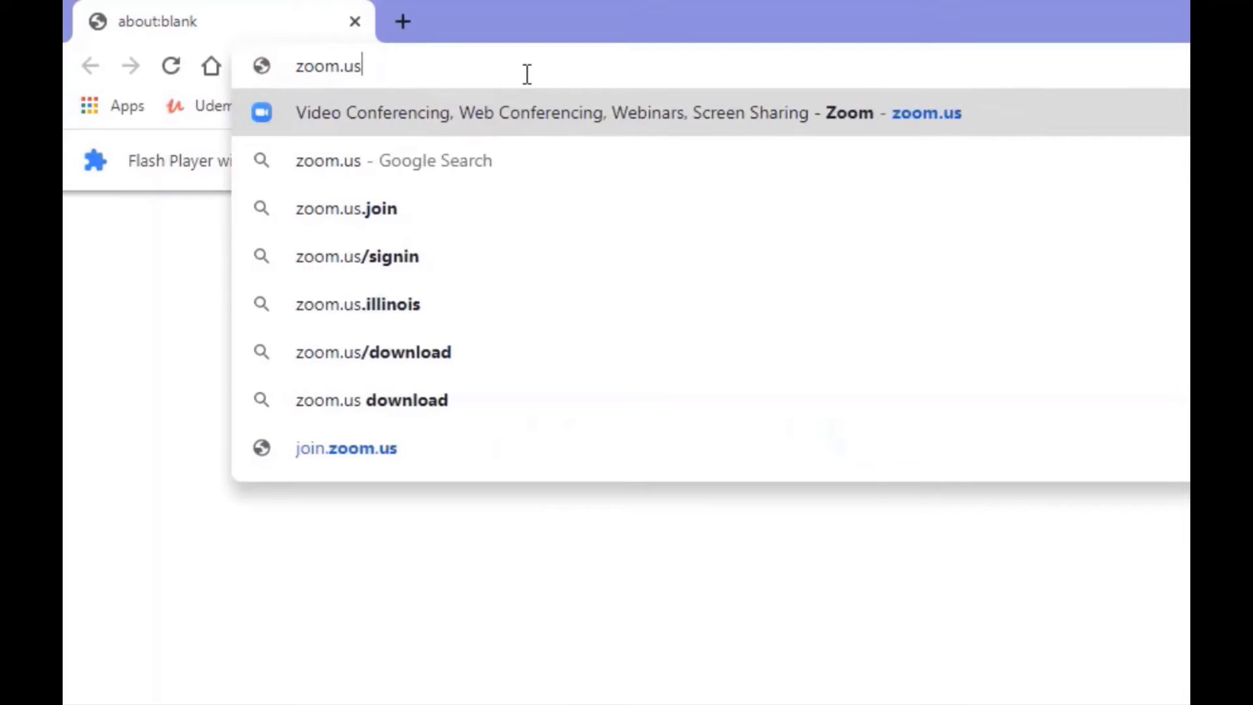
Load zoom.us in Chrome and go to the Zoom sign-in page
key("Return")
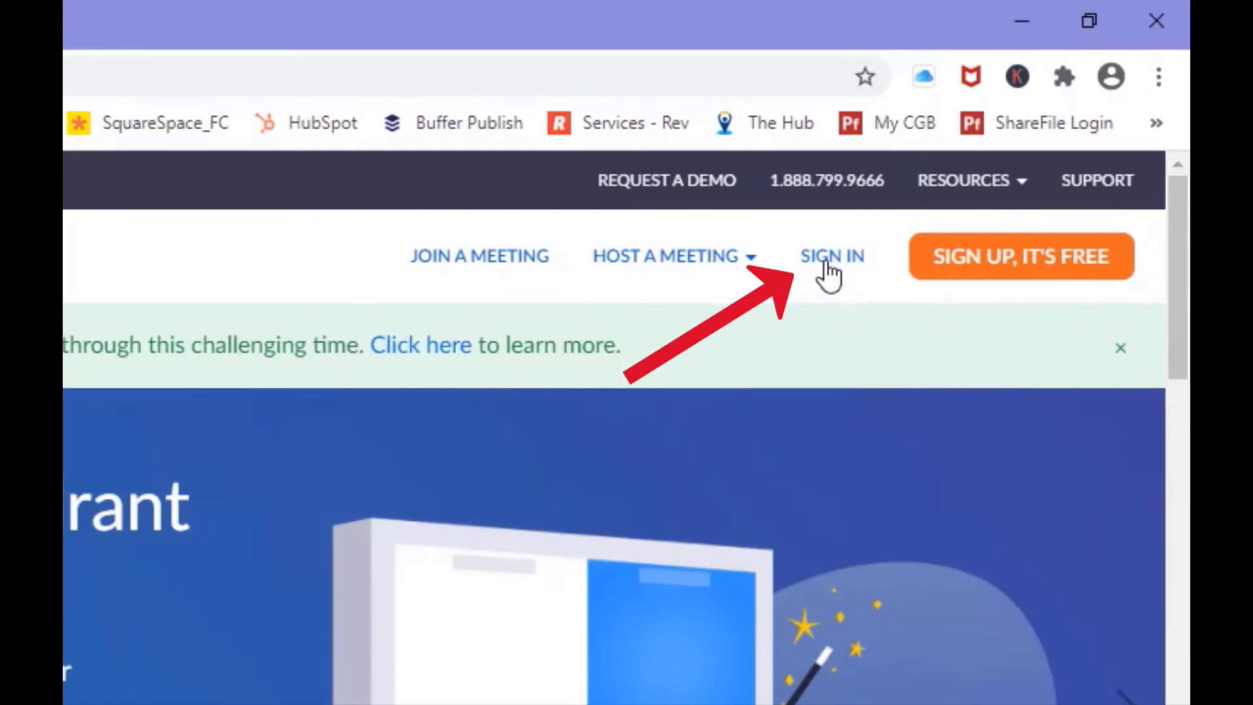
left_click(827, 263)
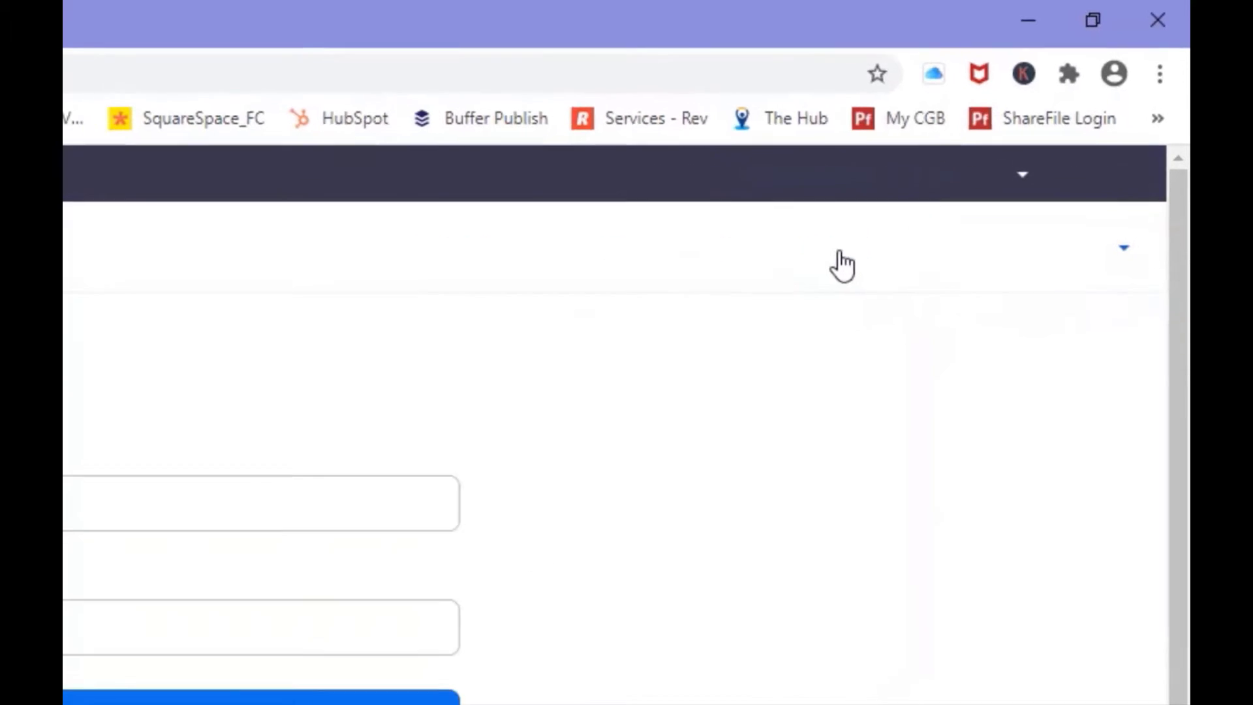
Sign in to Zoom with the saved account email address and the account password
left_click(511, 285)
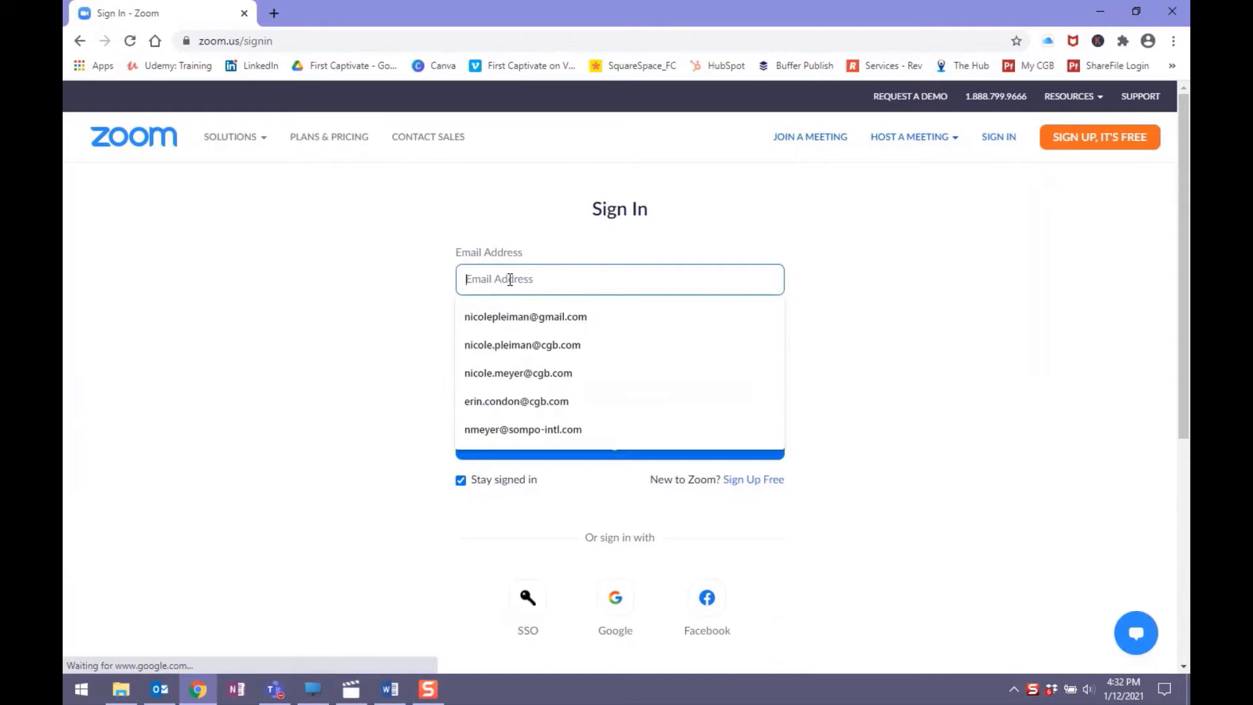
type("nmeyer")
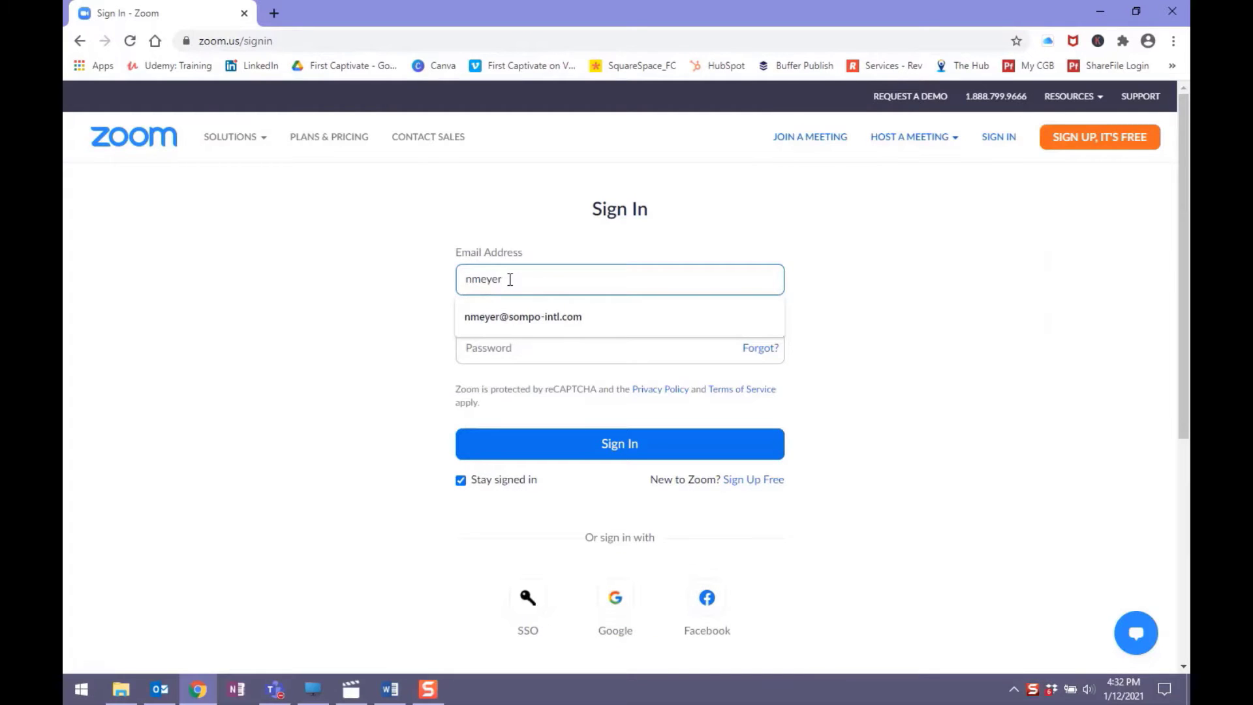
key("Down")
key("Tab")
type("•••••••")
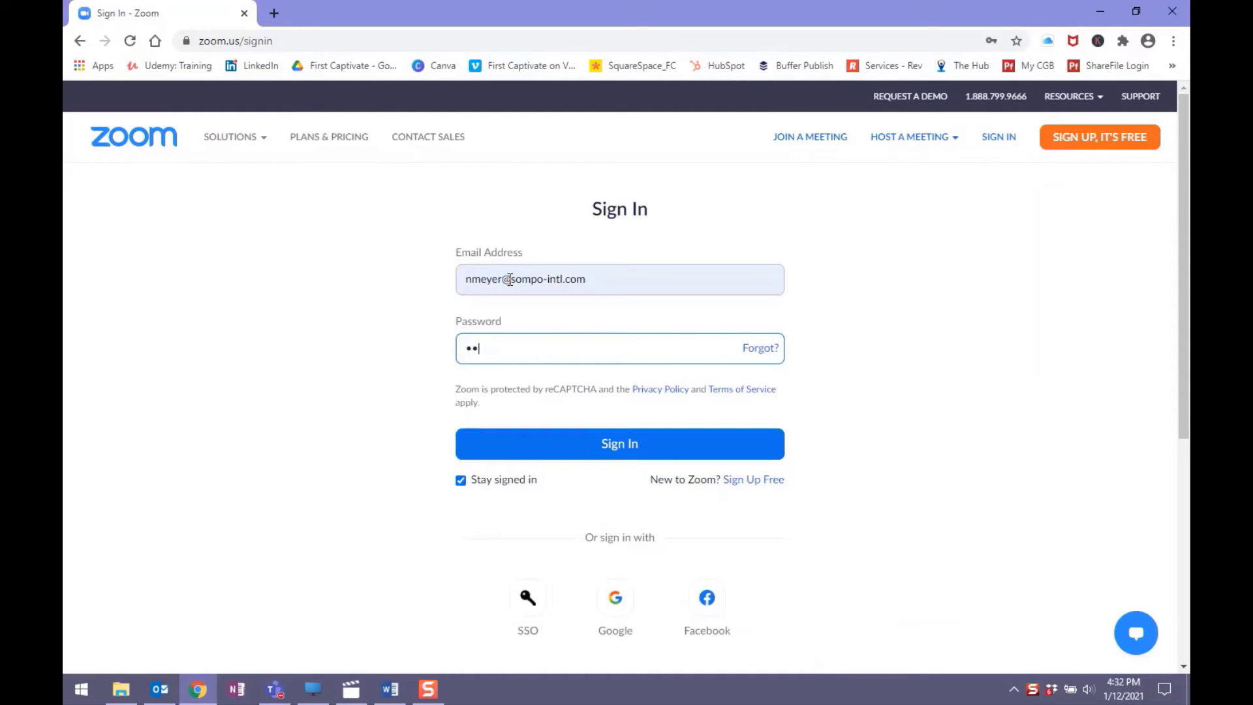
type("•••••")
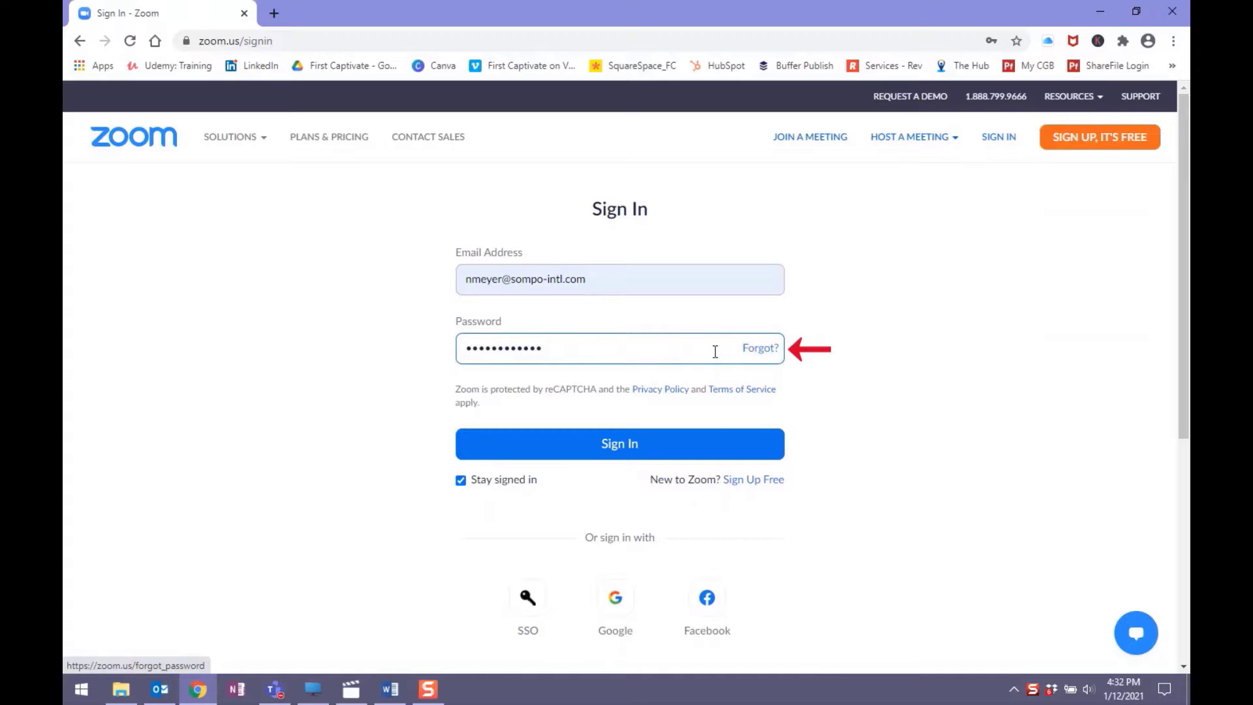
left_click(605, 446)
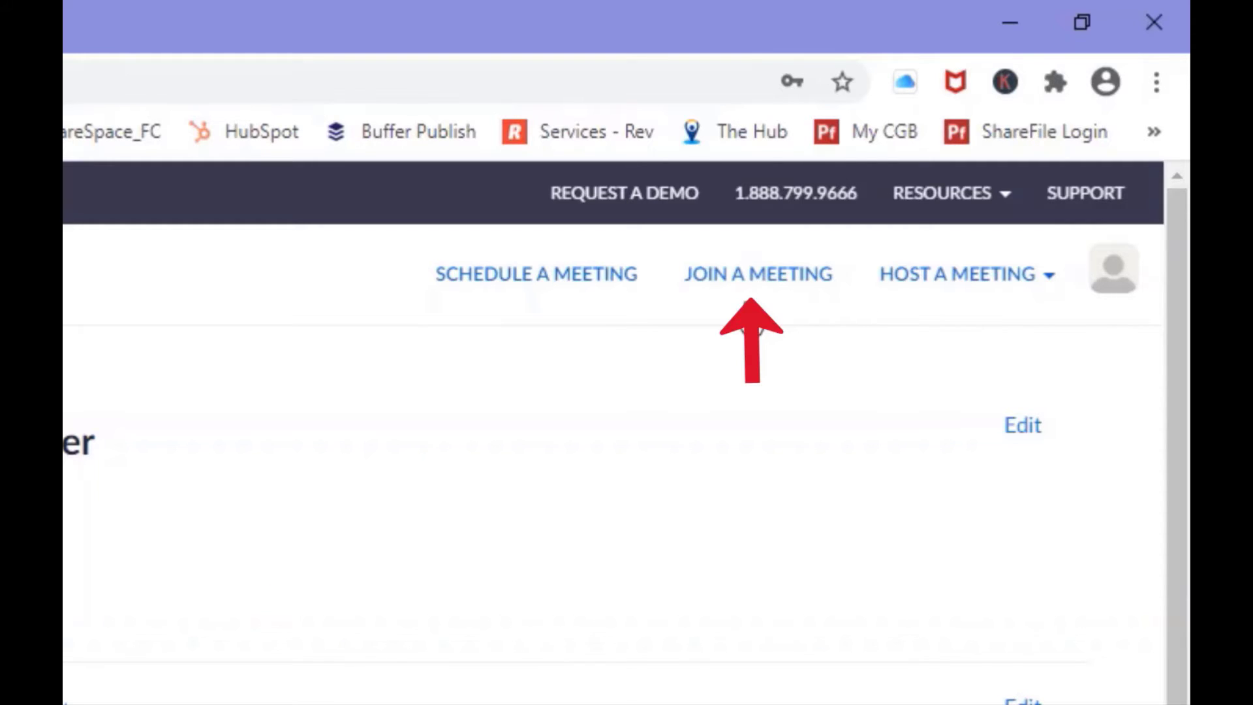
Schedule a new meeting titled 'Acreage Report' described as 'Meeting to review and finalize Acreage Report'
left_click(548, 280)
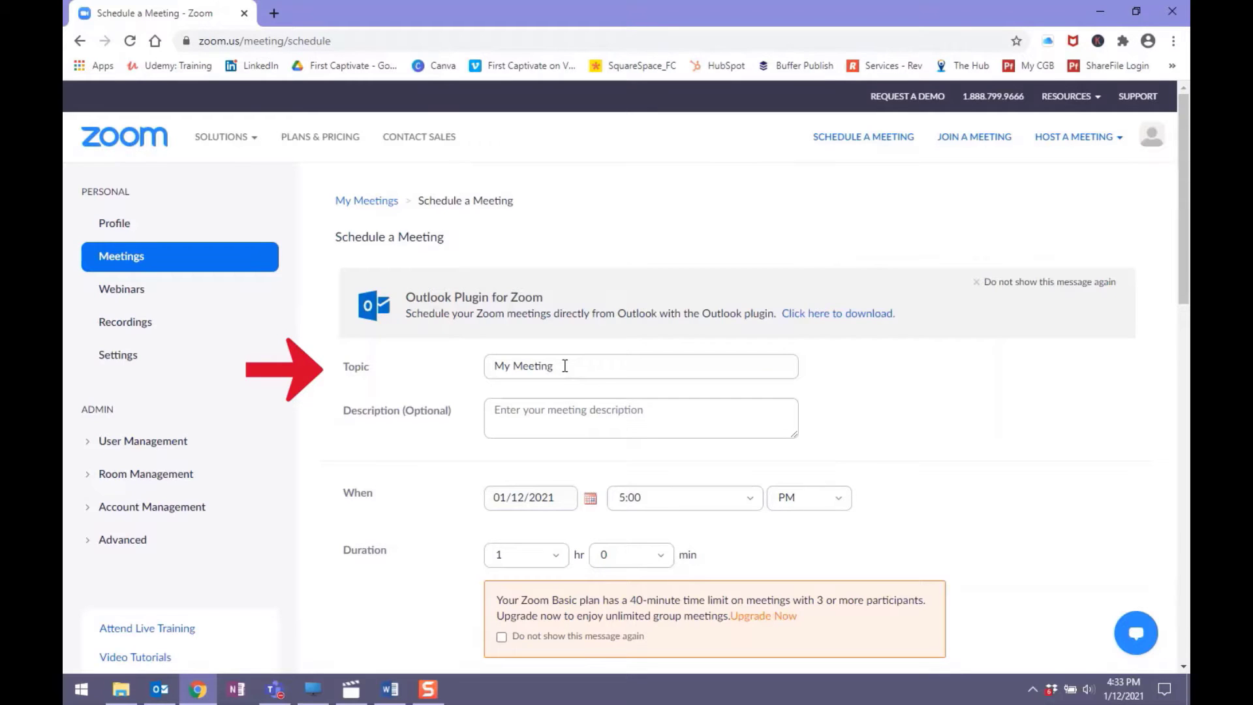
triple_click(565, 365)
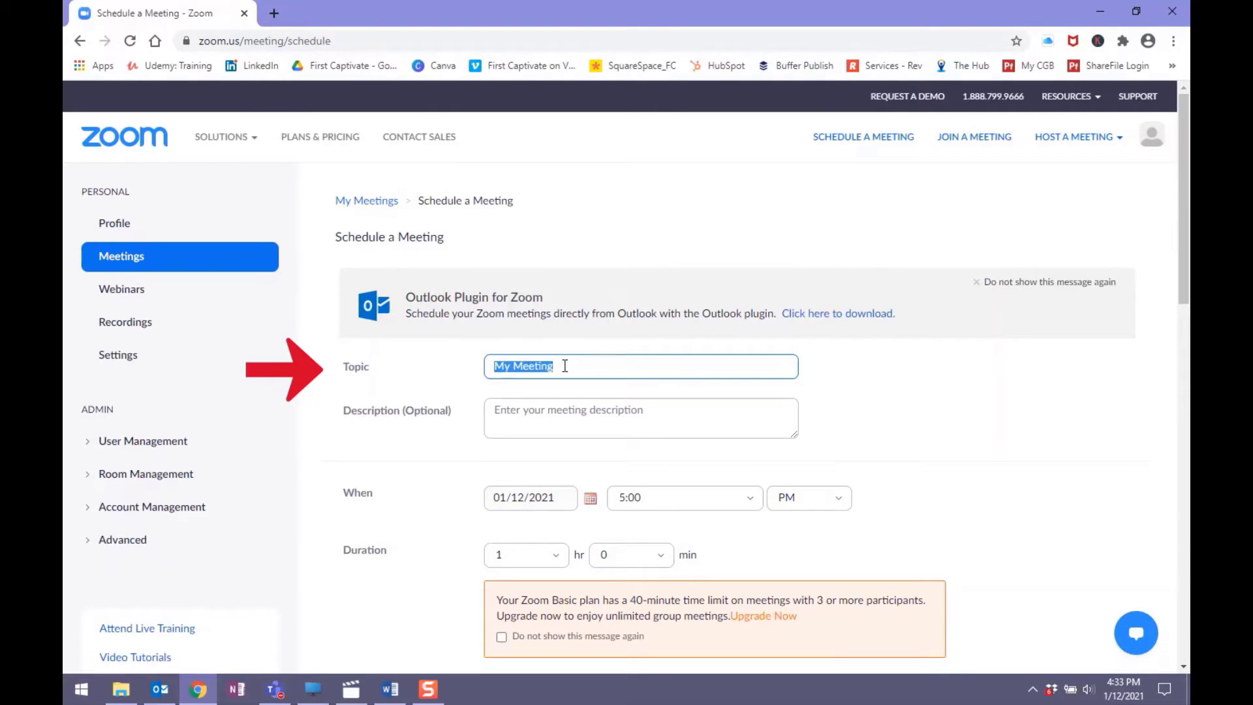
type("Acreage Rep")
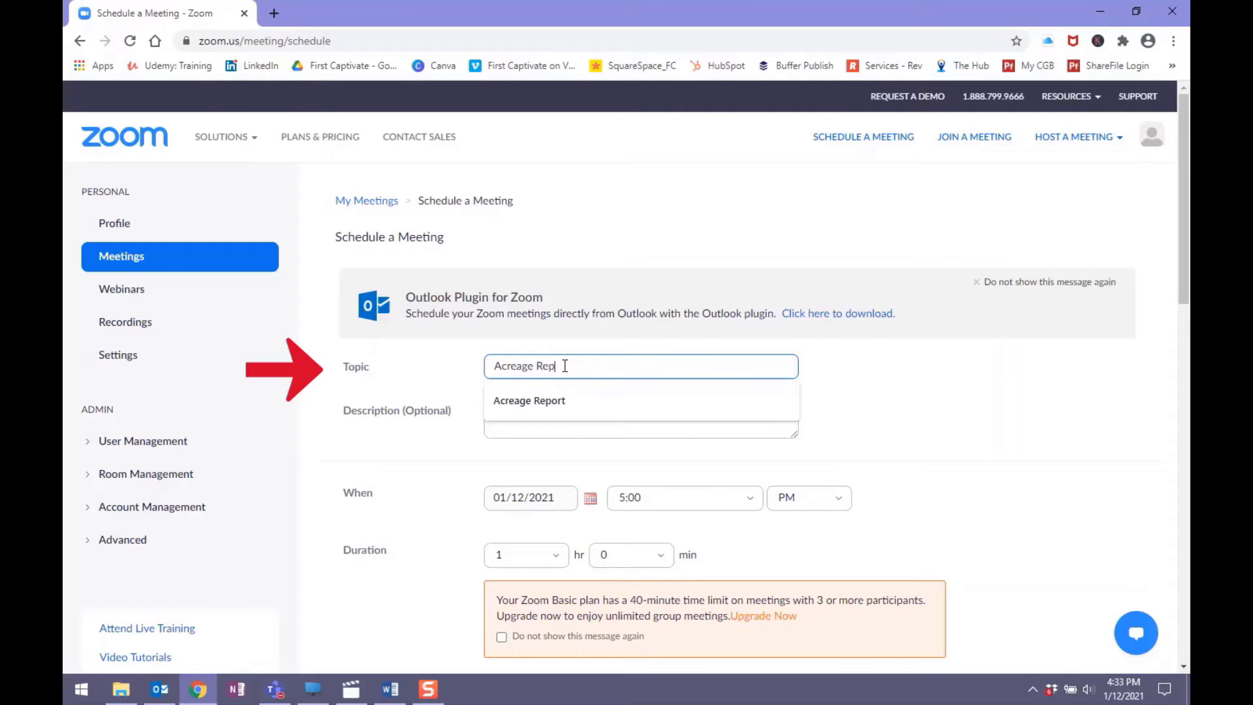
type("ort")
key("Tab")
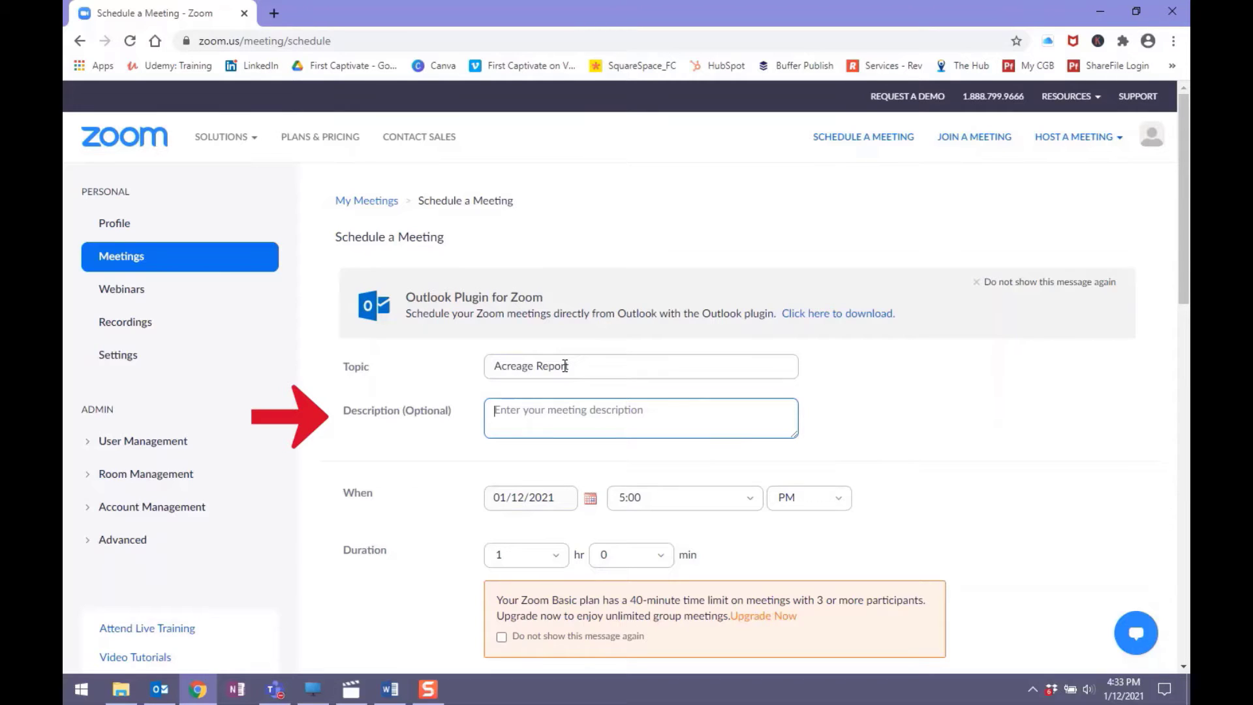
type("Meeting to")
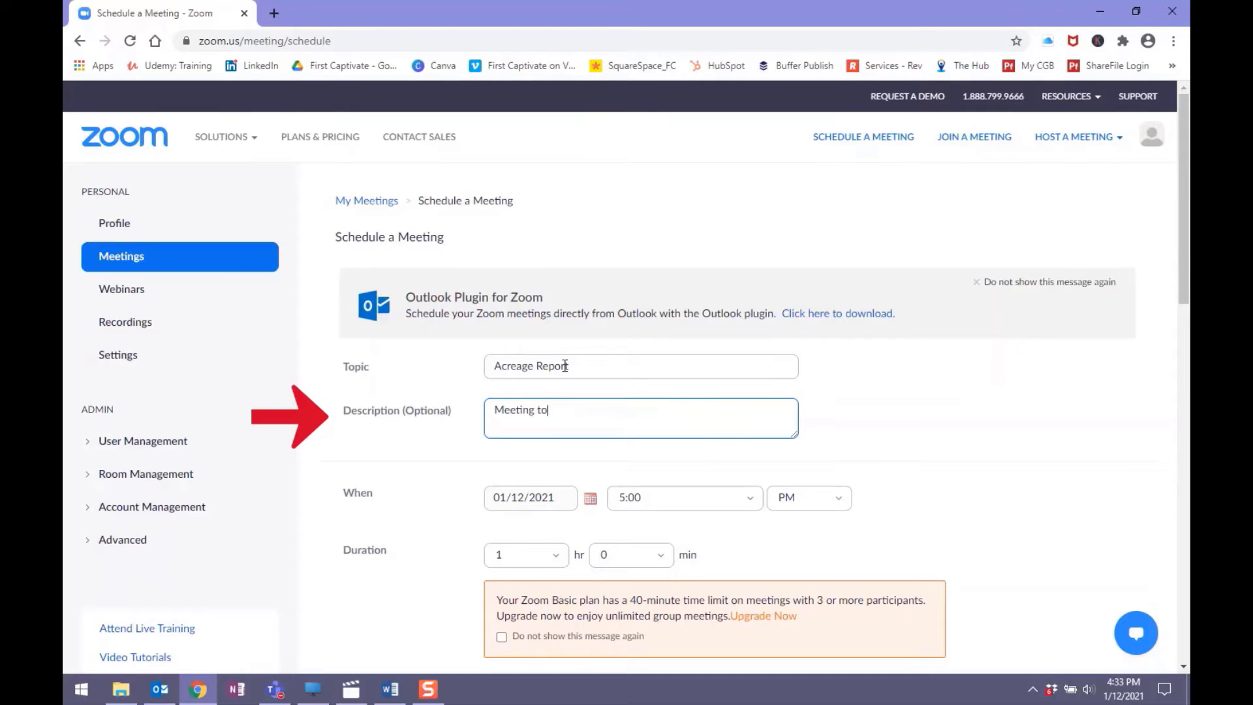
type(" review and finalize Acreage ")
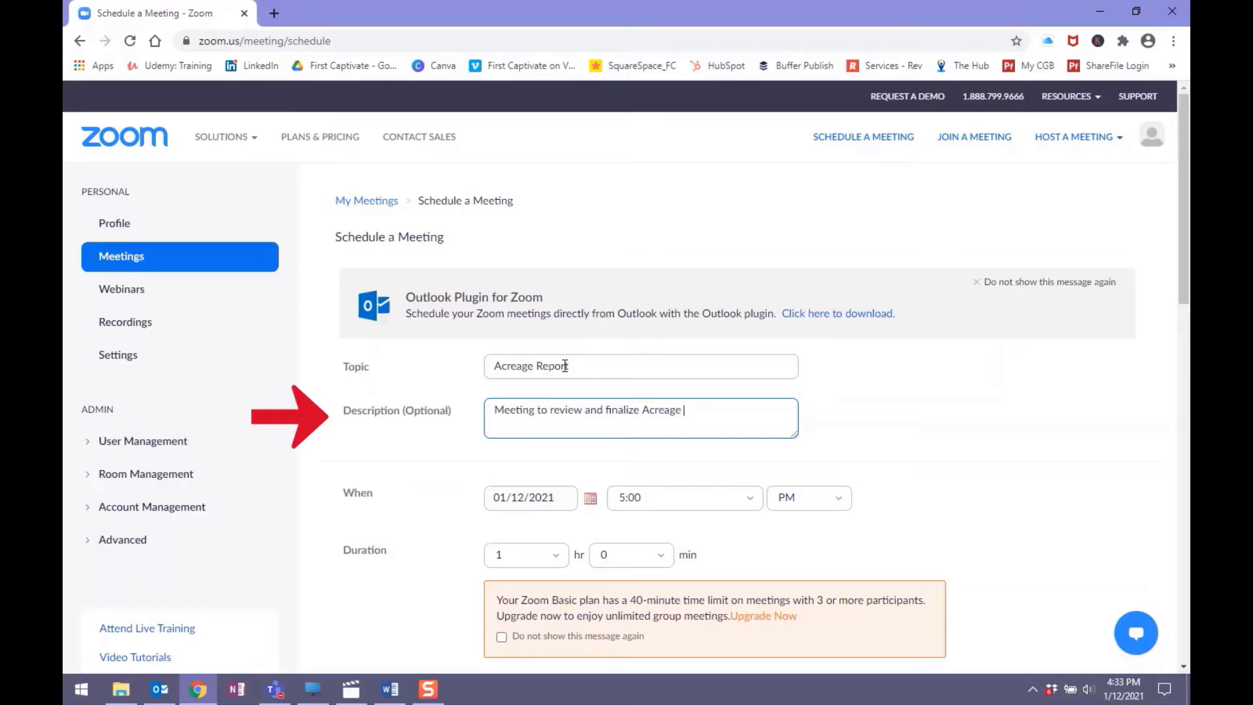
type("Report")
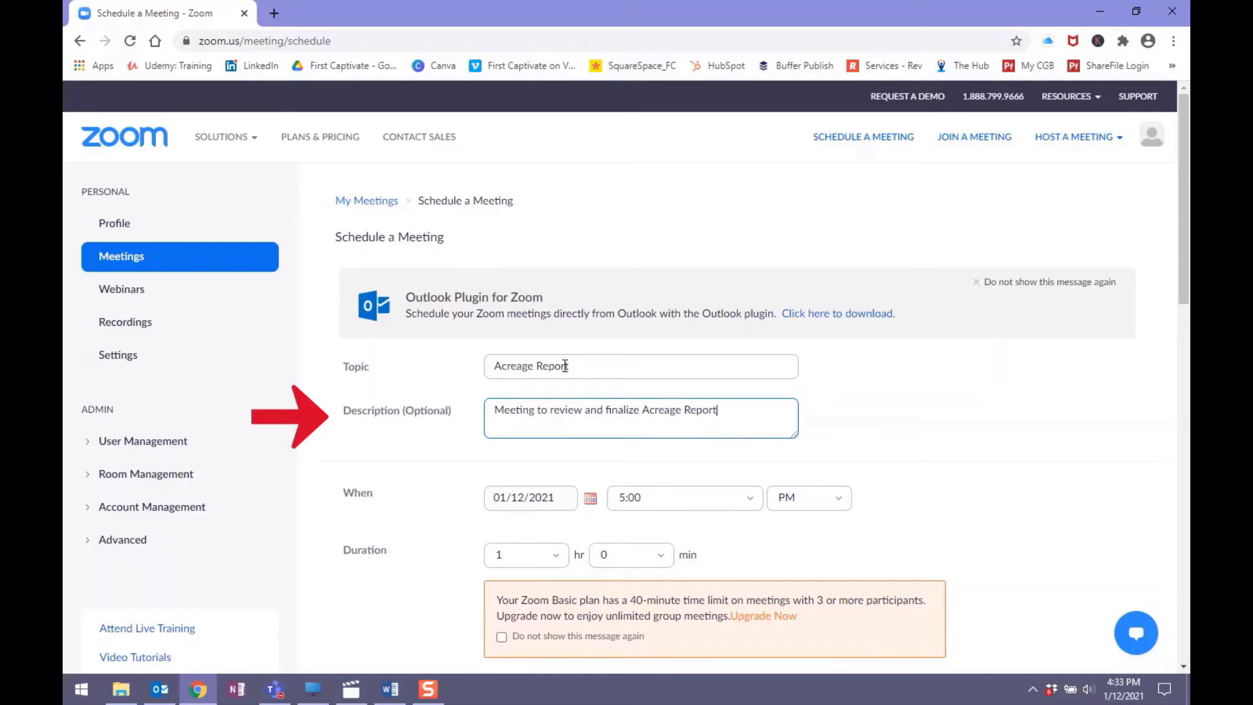
Set the meeting date to 01/14/2021 and the start time to 2:00 PM
left_click(475, 488)
scroll(475, 488, "down", 1)
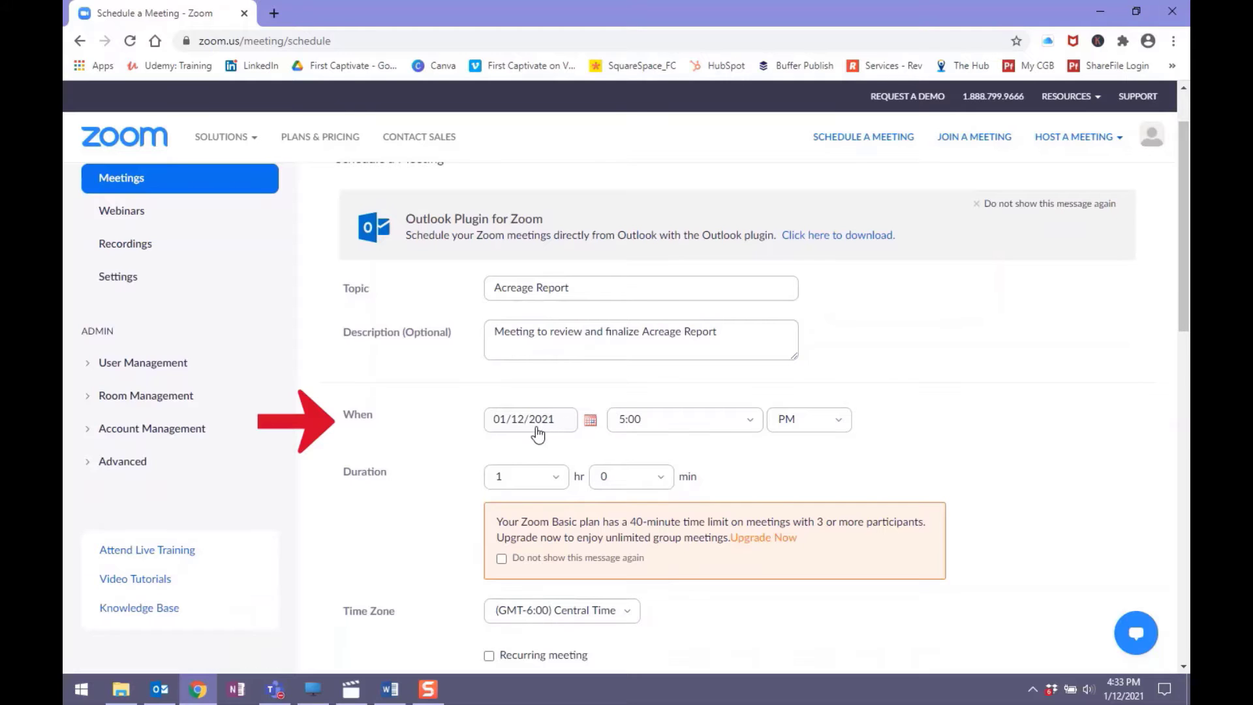
left_click(591, 421)
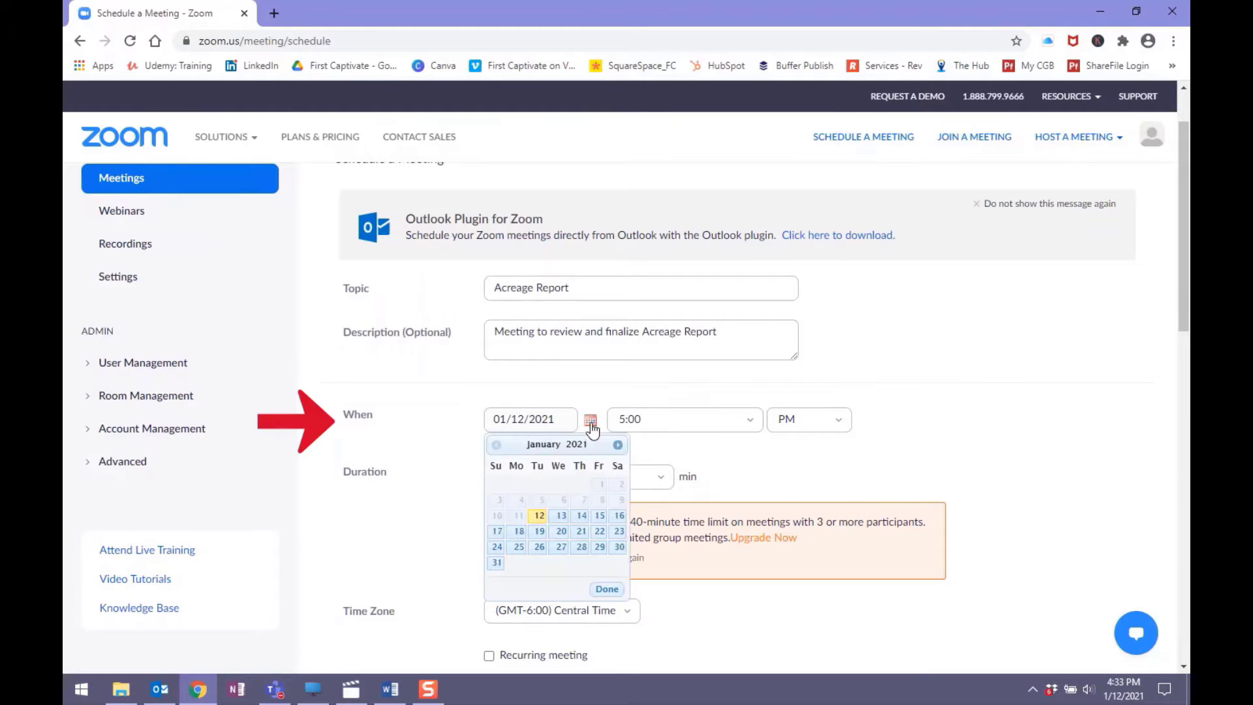
left_click(581, 520)
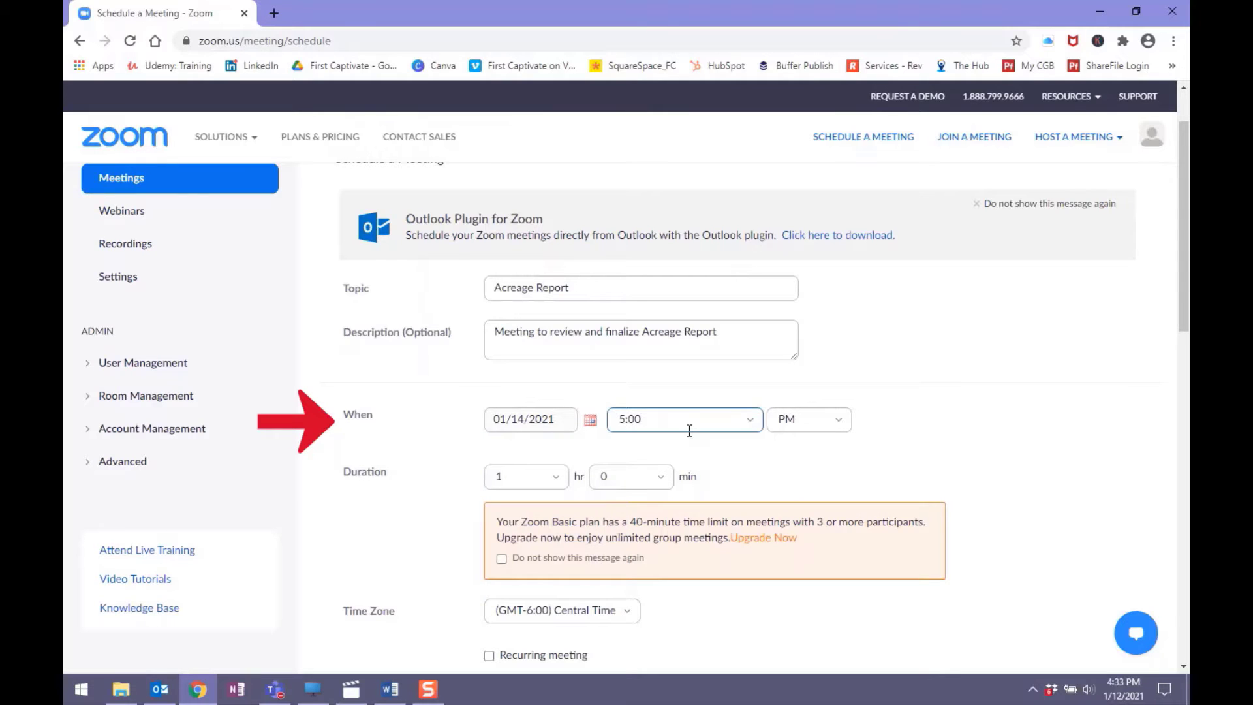
left_click(749, 425)
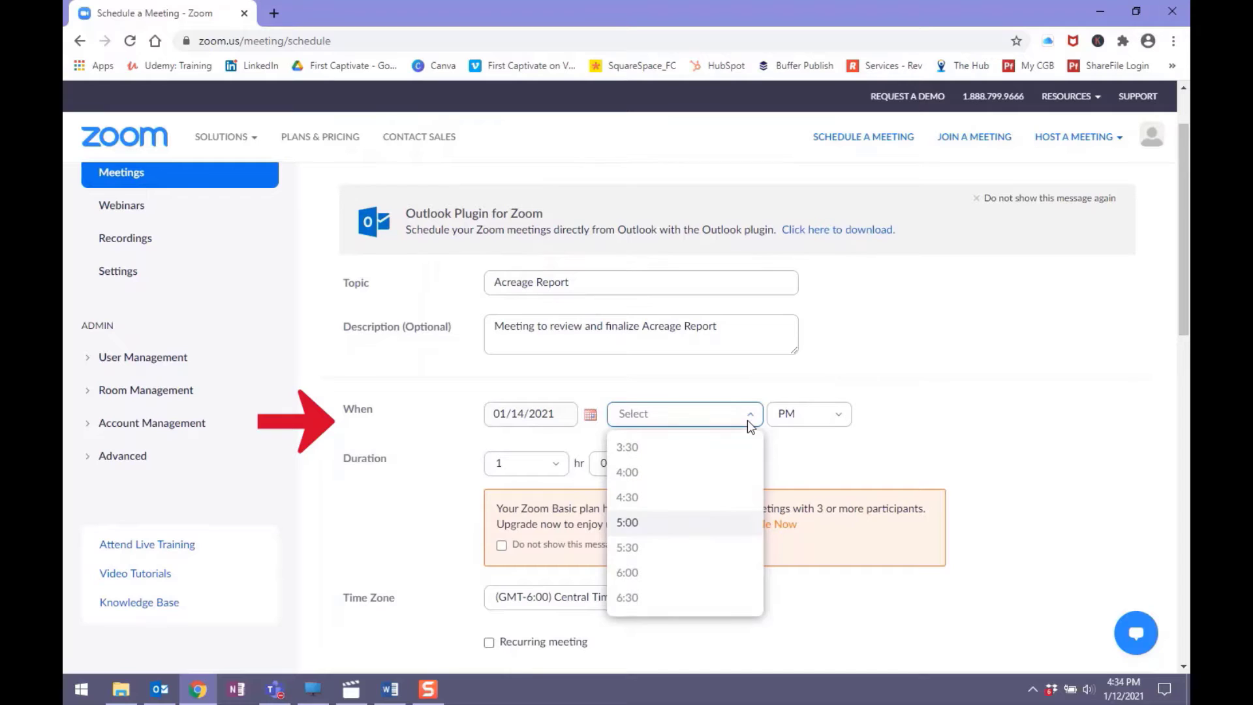
scroll(682, 472, "up", 1)
scroll(684, 473, "up", 2)
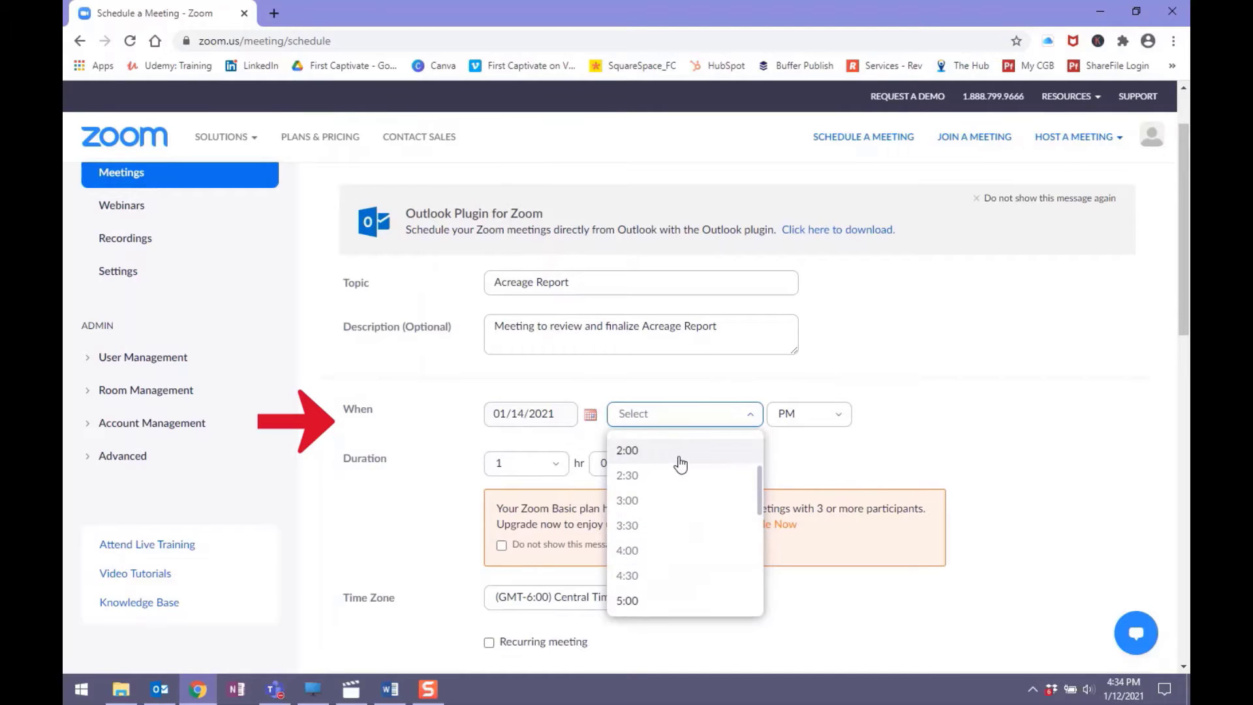
left_click(682, 459)
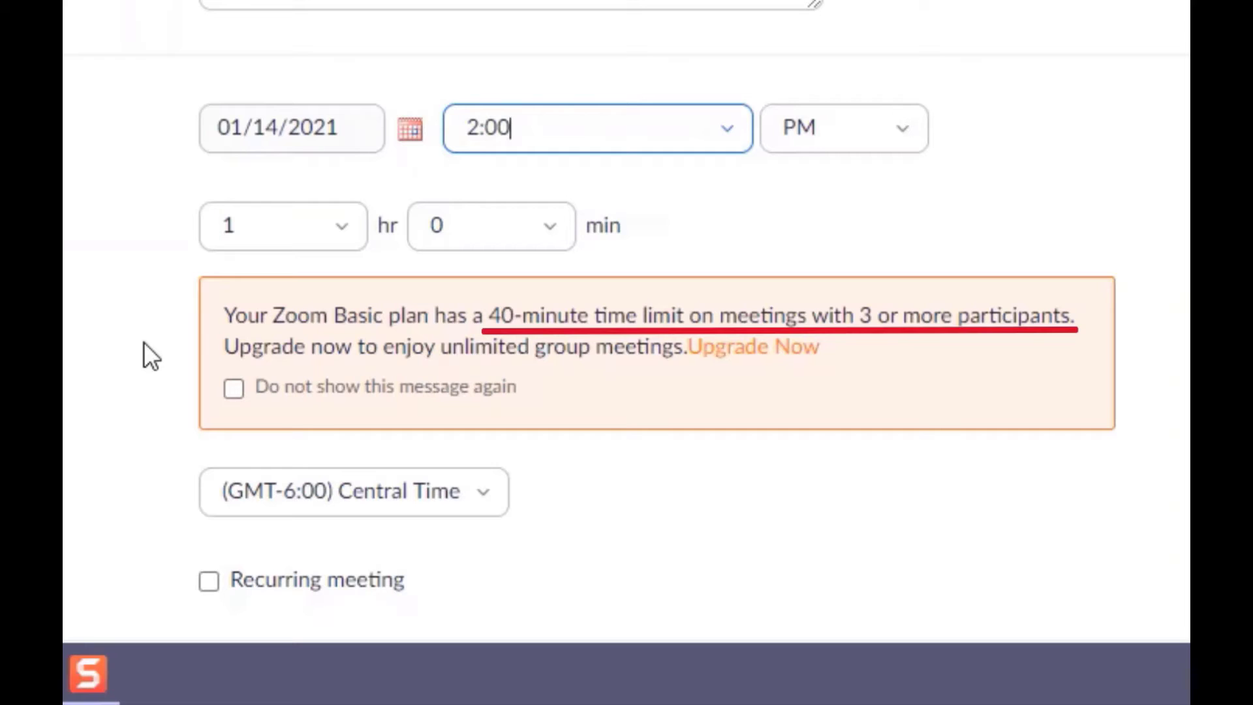
Review the Video settings and Meeting Options, leaving video off and every option unchecked
scroll(143, 342, "down", 5)
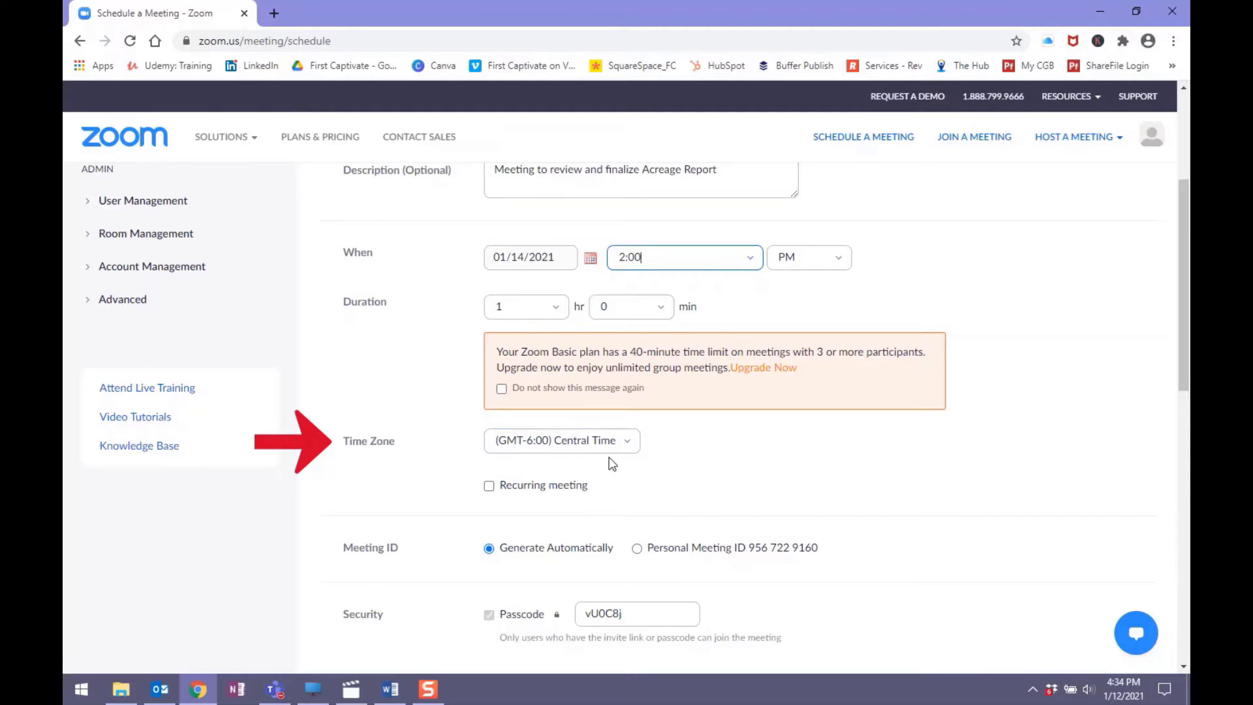
scroll(480, 477, "down", 3)
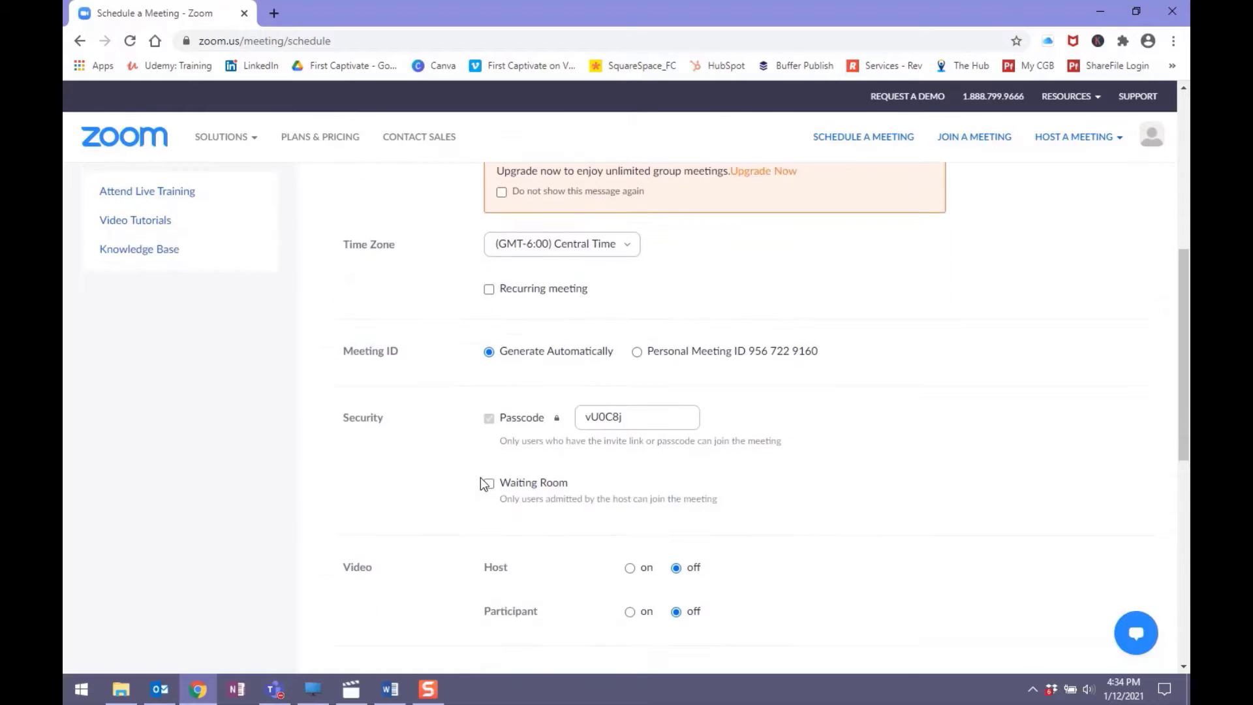
scroll(481, 476, "down", 1)
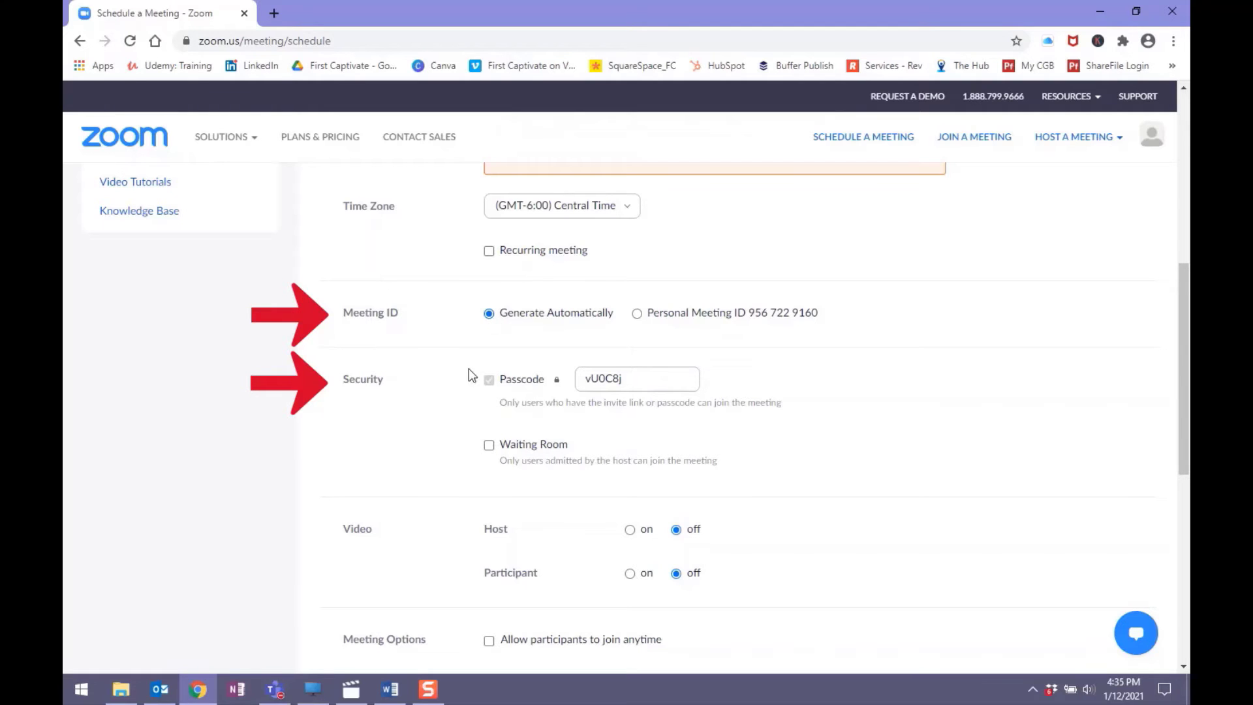
scroll(457, 442, "down", 2)
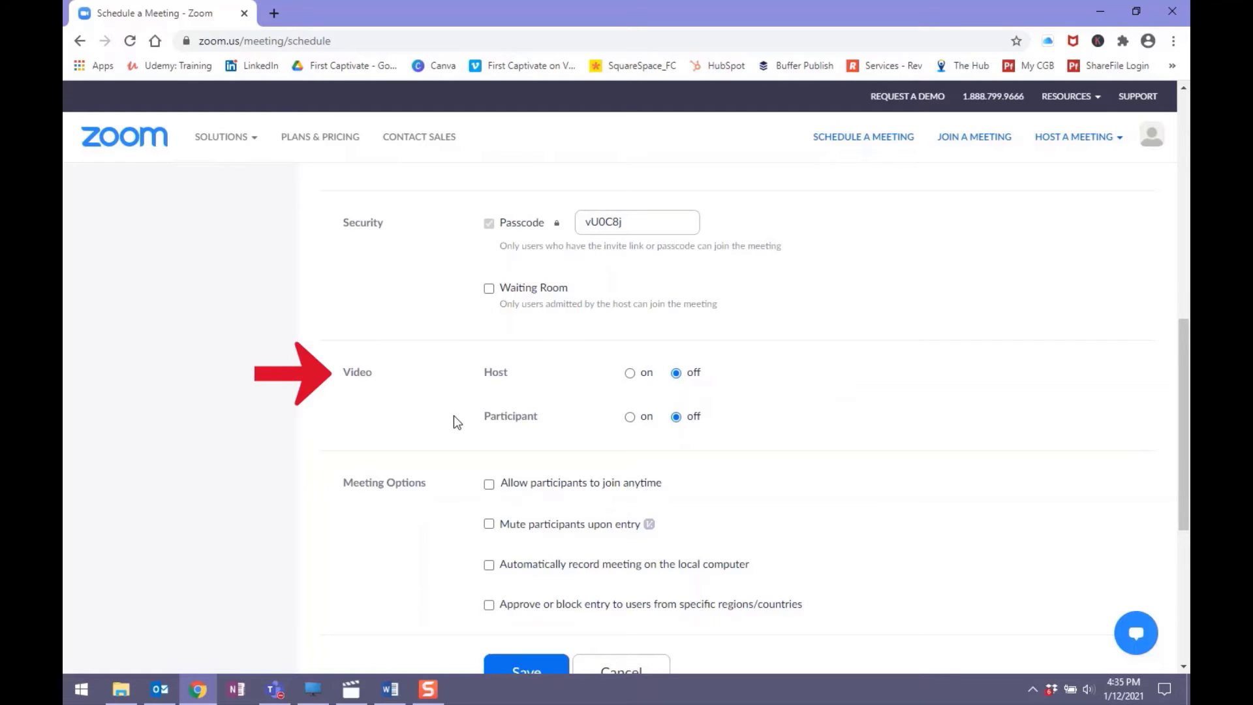
scroll(454, 416, "down", 3)
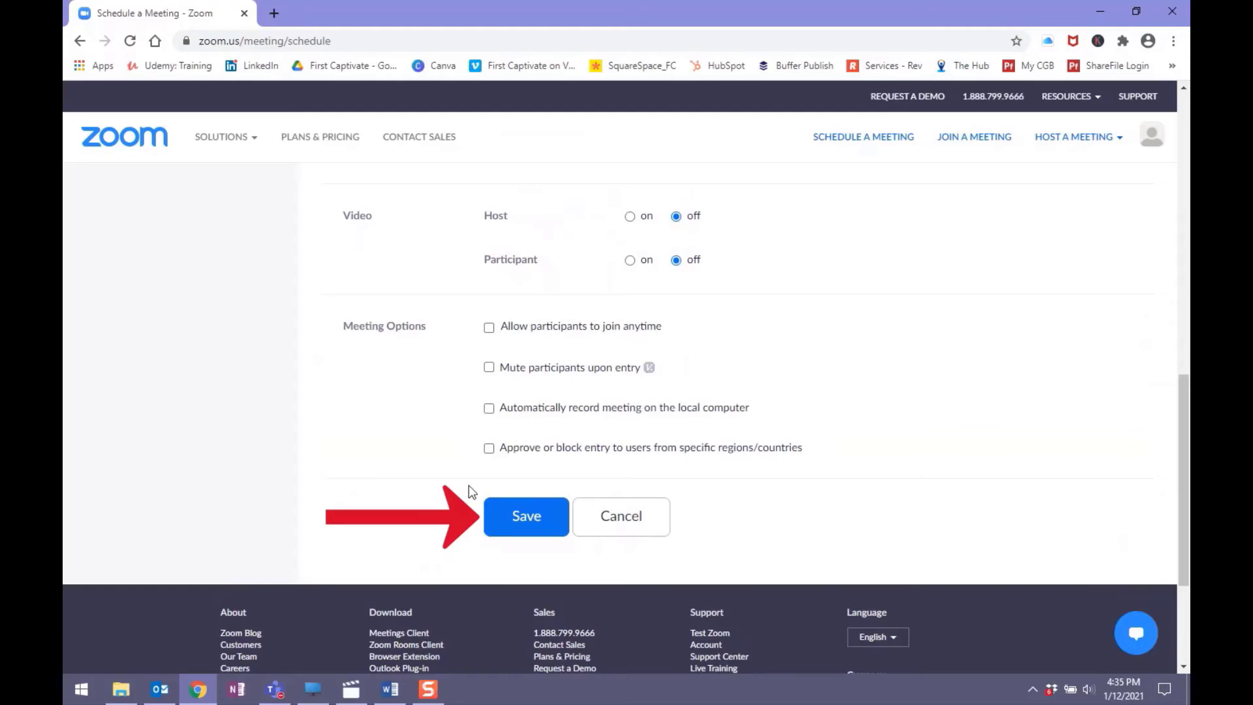
Save the Acreage Report meeting scheduled for Jan 14, 2021 at 2:00 PM
left_click(515, 520)
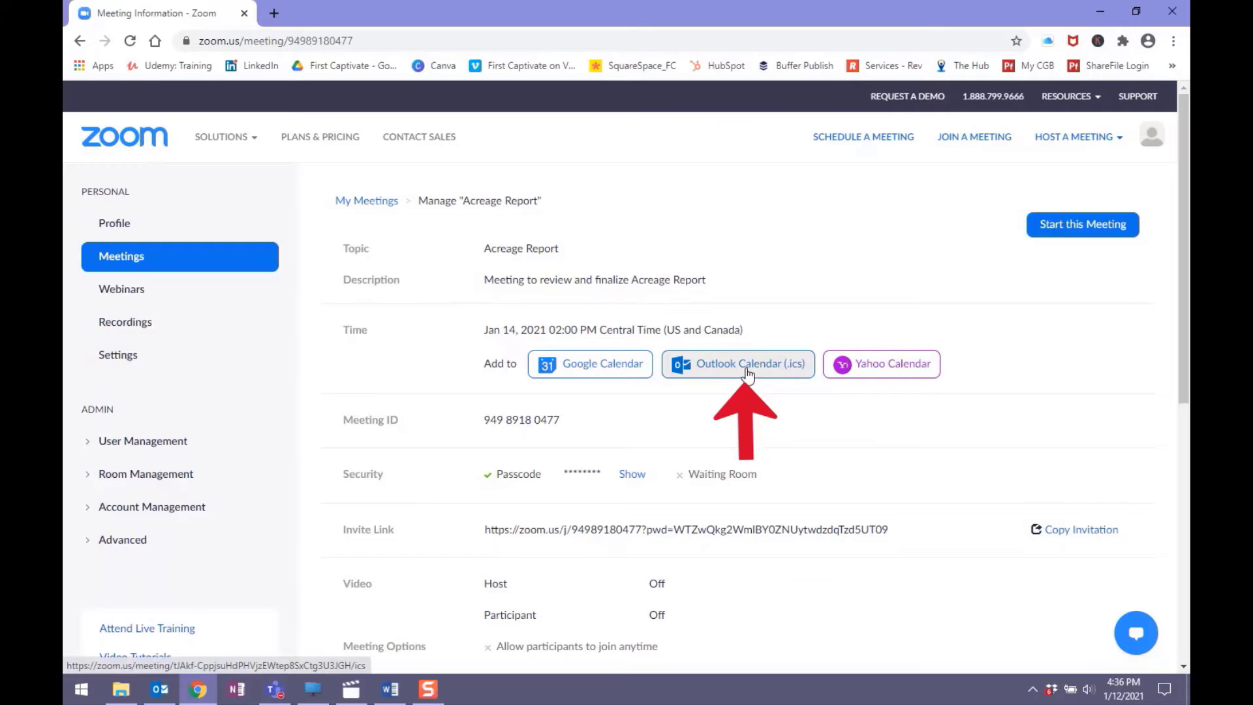
Download the meeting's Outlook Calendar (.ics) file and open it as an Outlook appointment
left_click(748, 375)
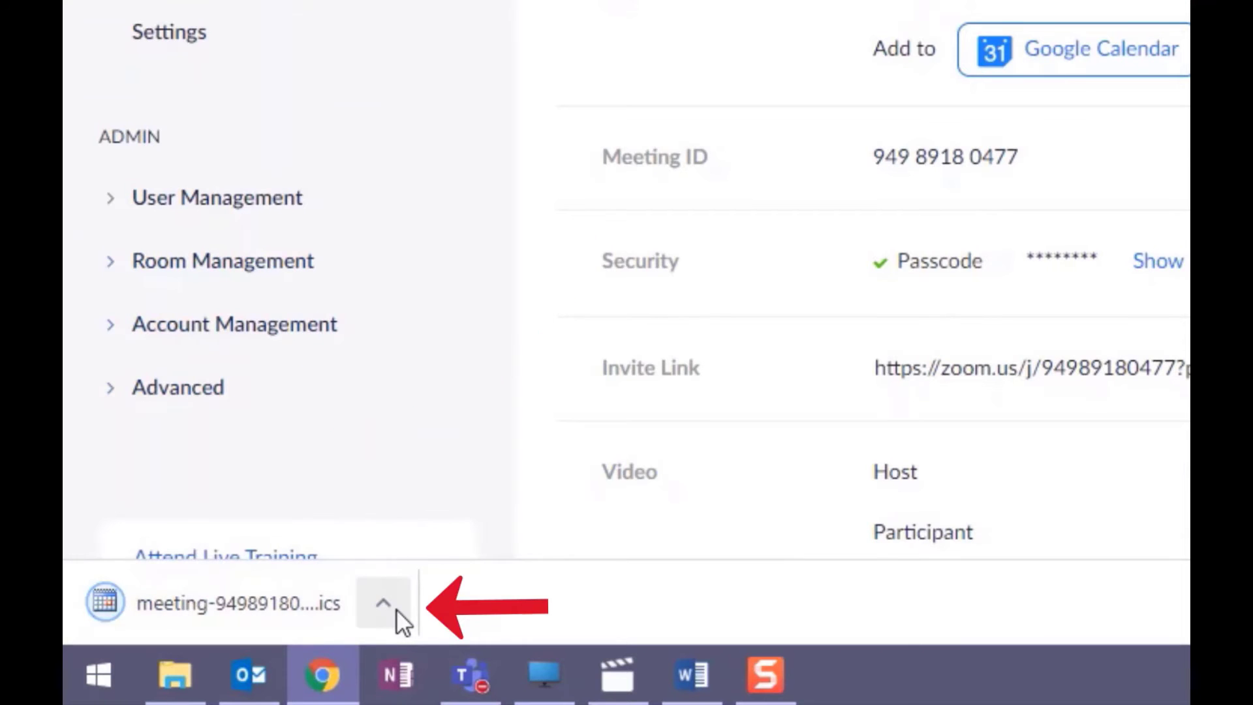
left_click(397, 608)
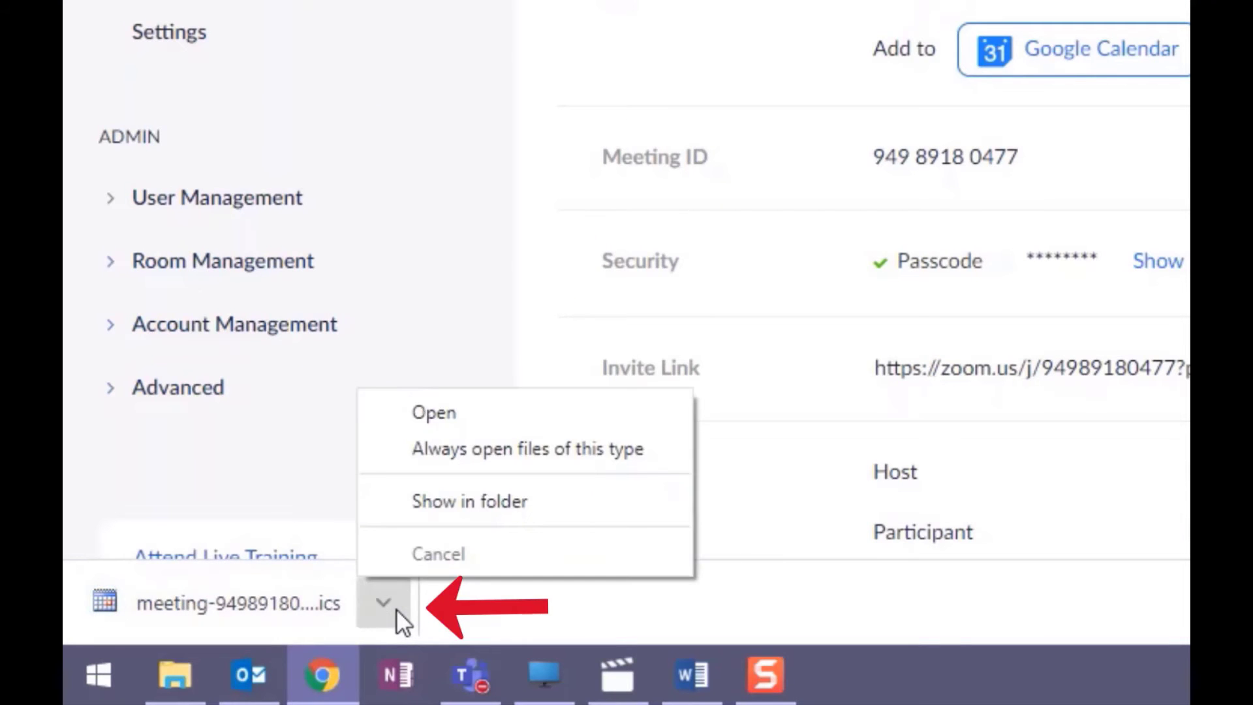
left_click(437, 414)
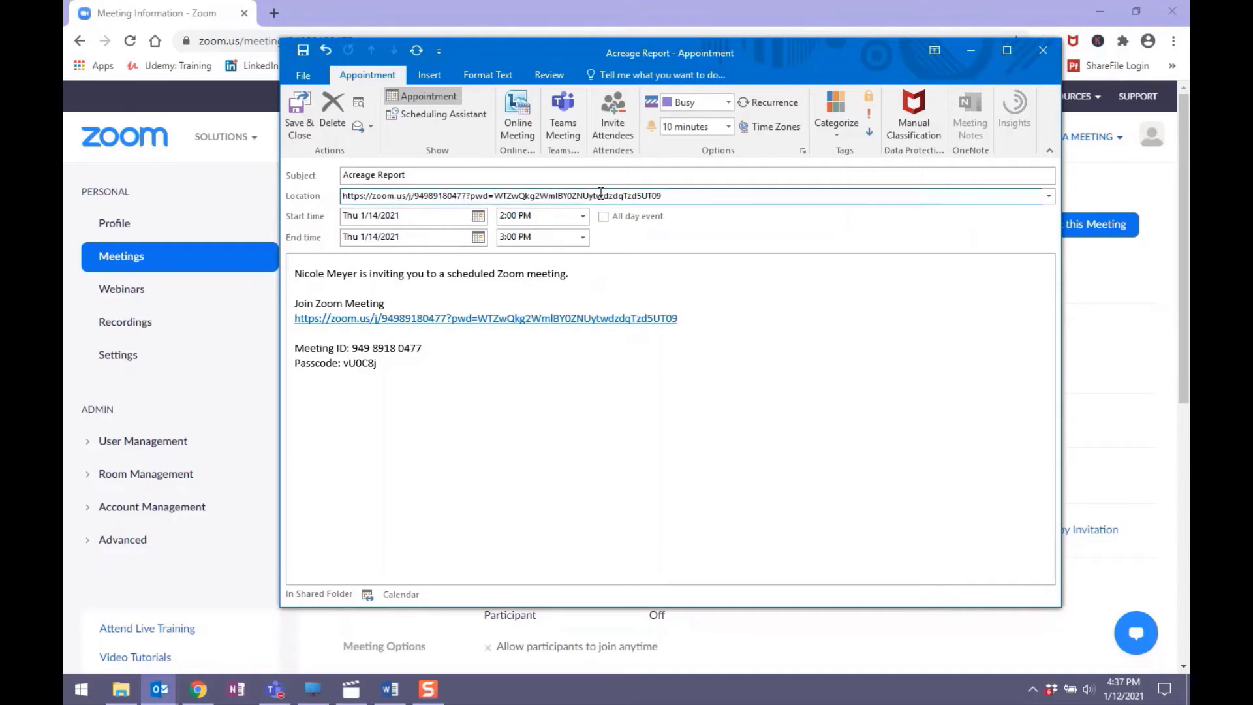
Invite one attendee to the Acreage Report appointment and send the meeting invitation
left_click(610, 136)
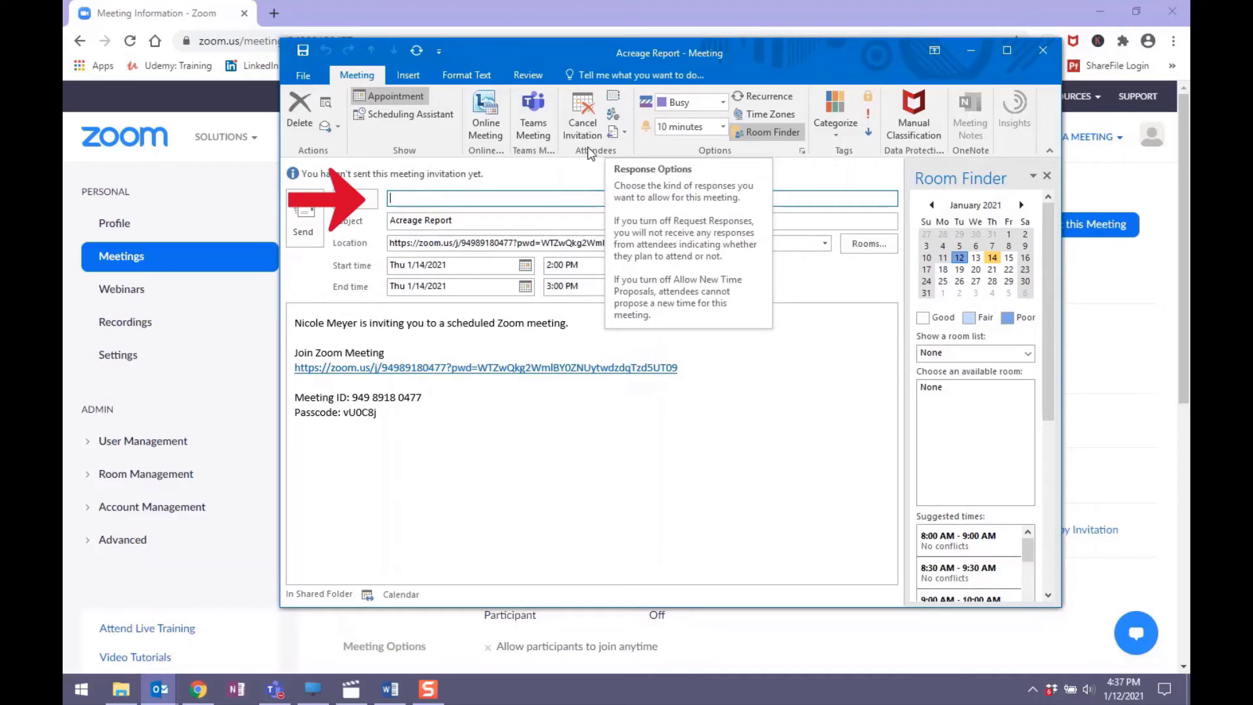
type("kdoy")
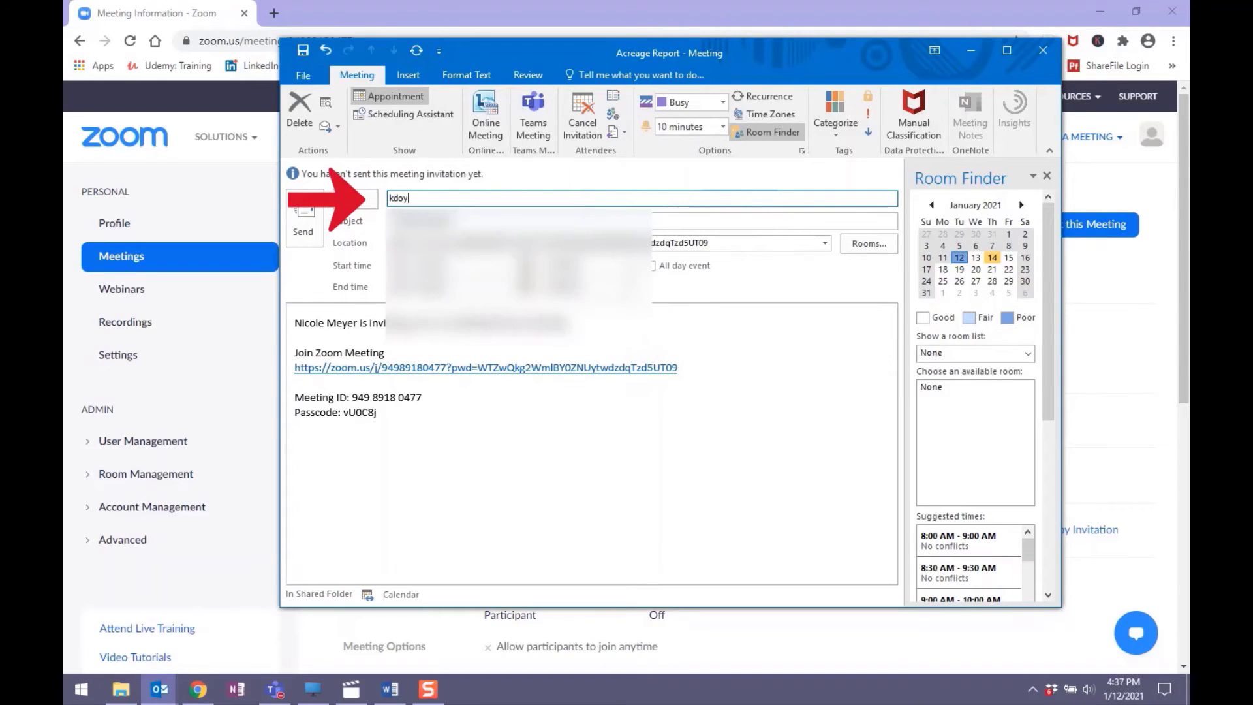
key("Tab")
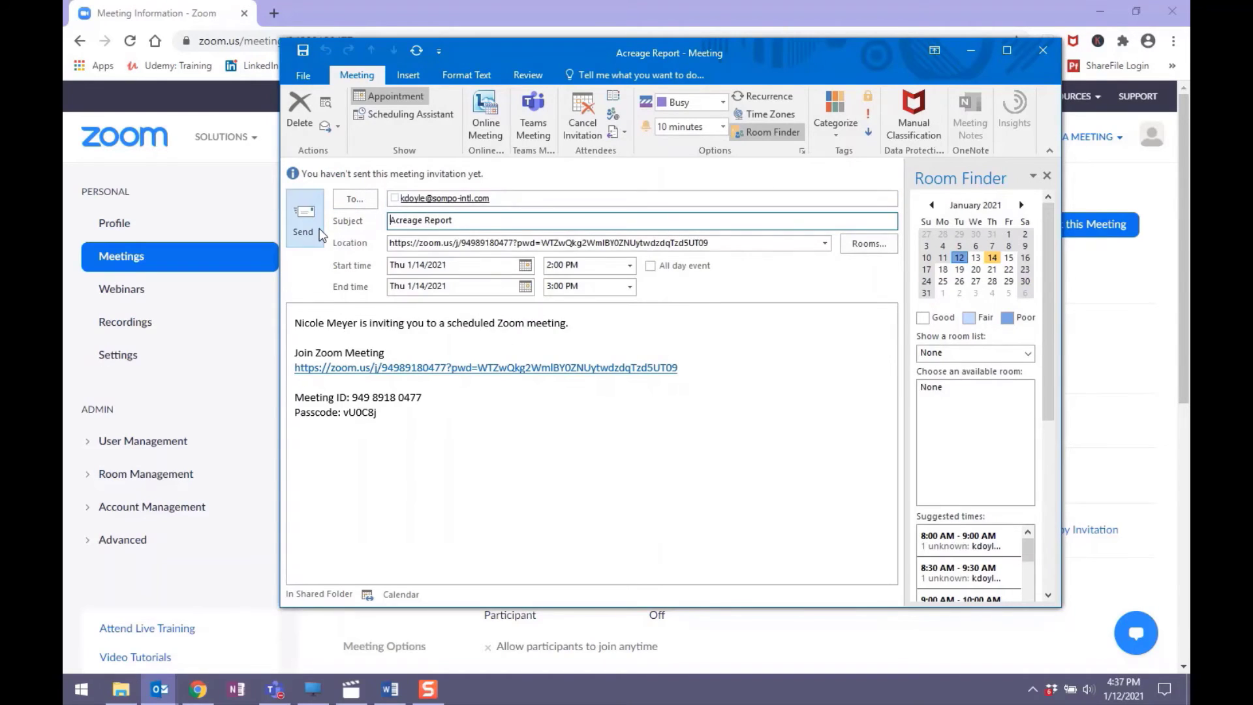
left_click(320, 233)
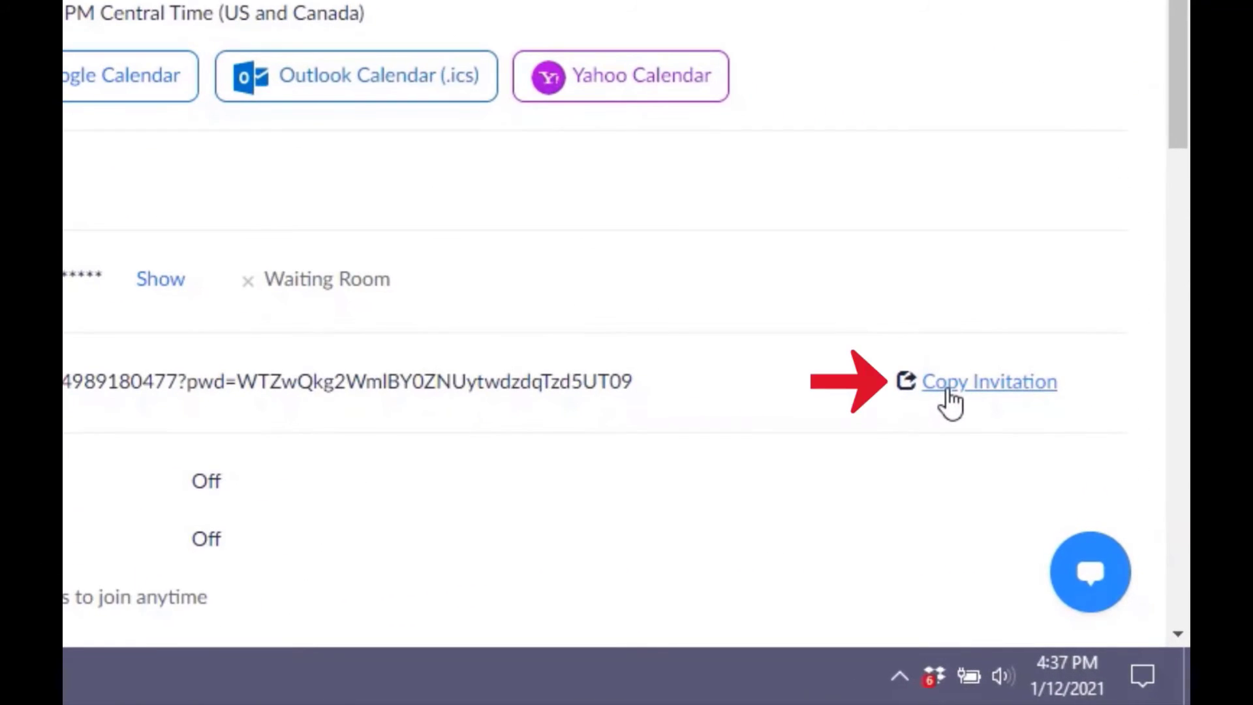
Copy the full Acreage Report invitation text, then start a new Outlook email with Ctrl+N
left_click(948, 391)
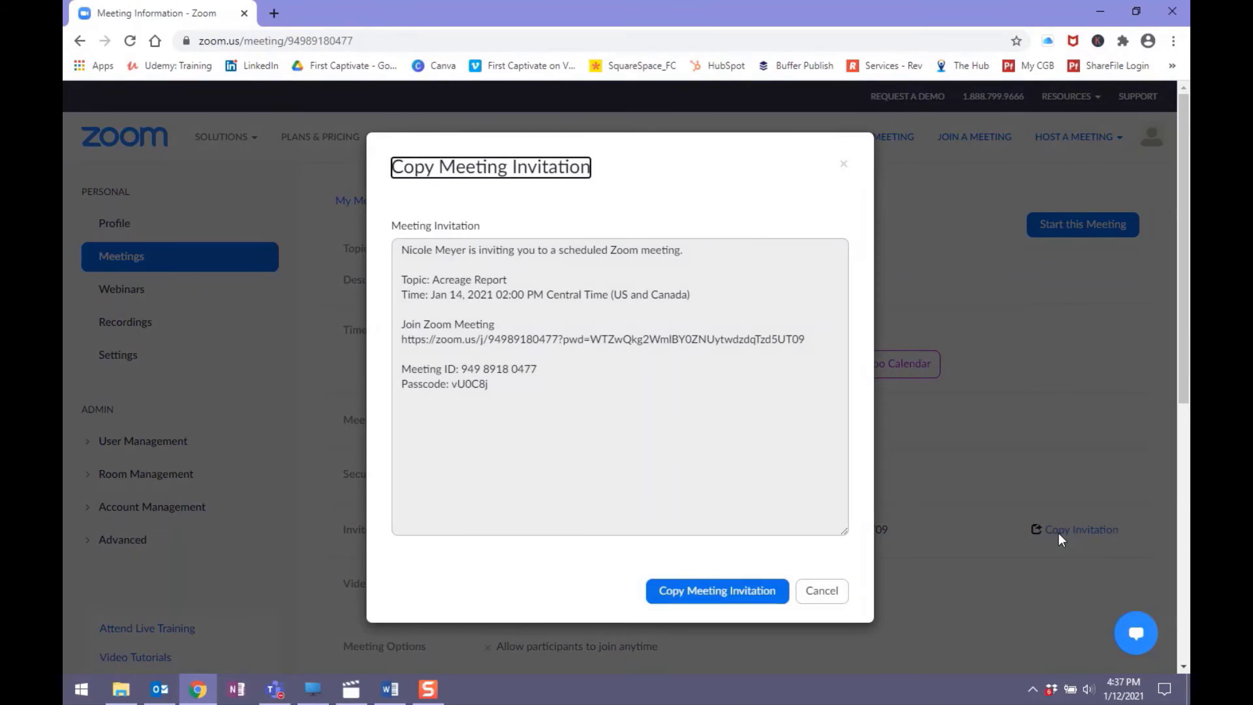
left_click(688, 515)
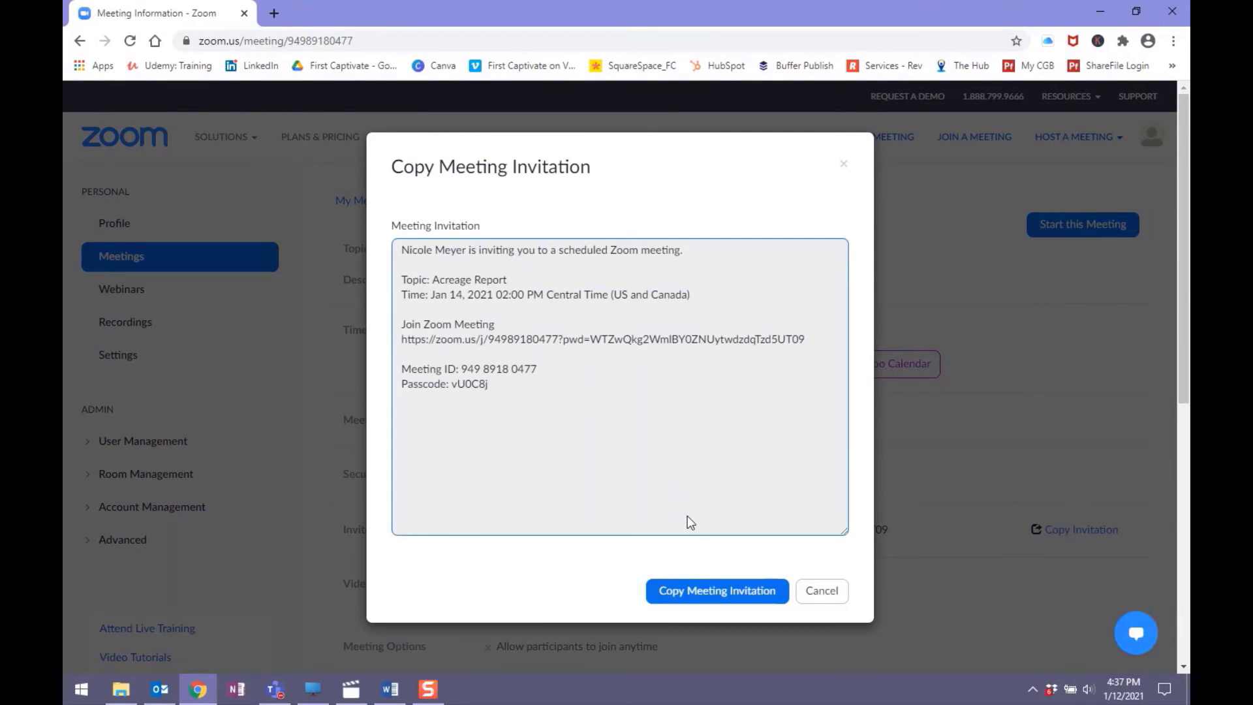
left_click(700, 592)
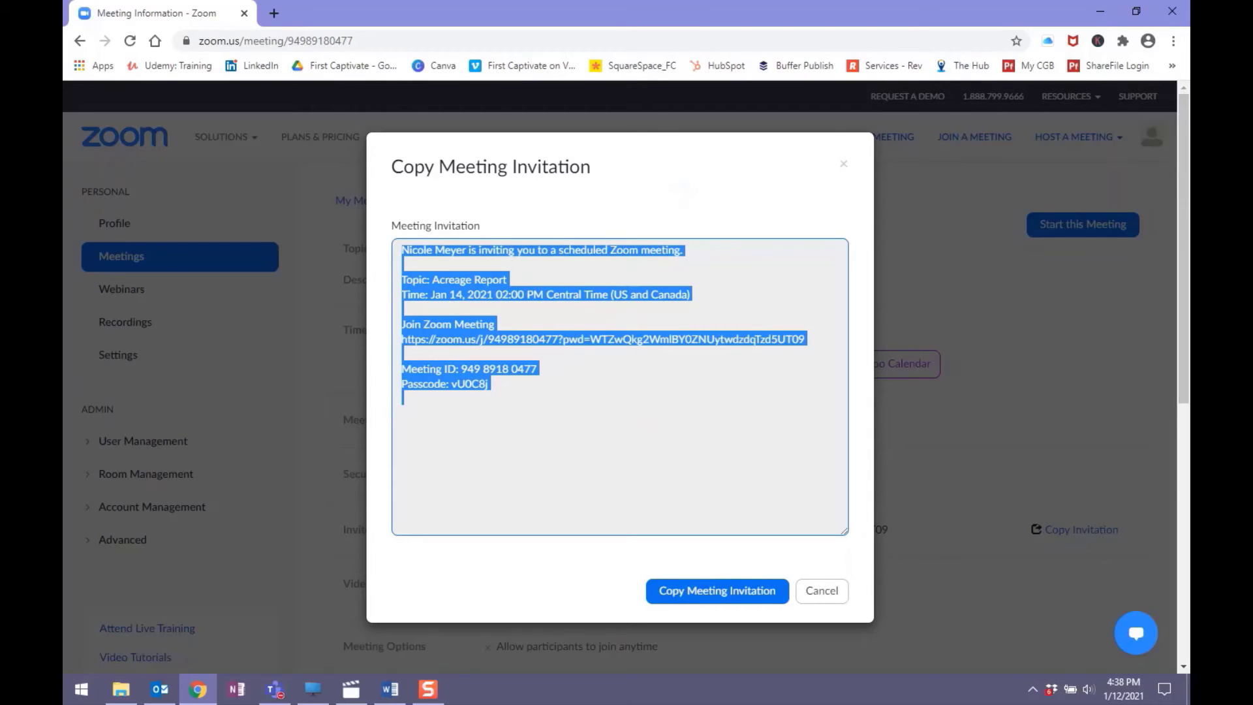
key("alt+Tab")
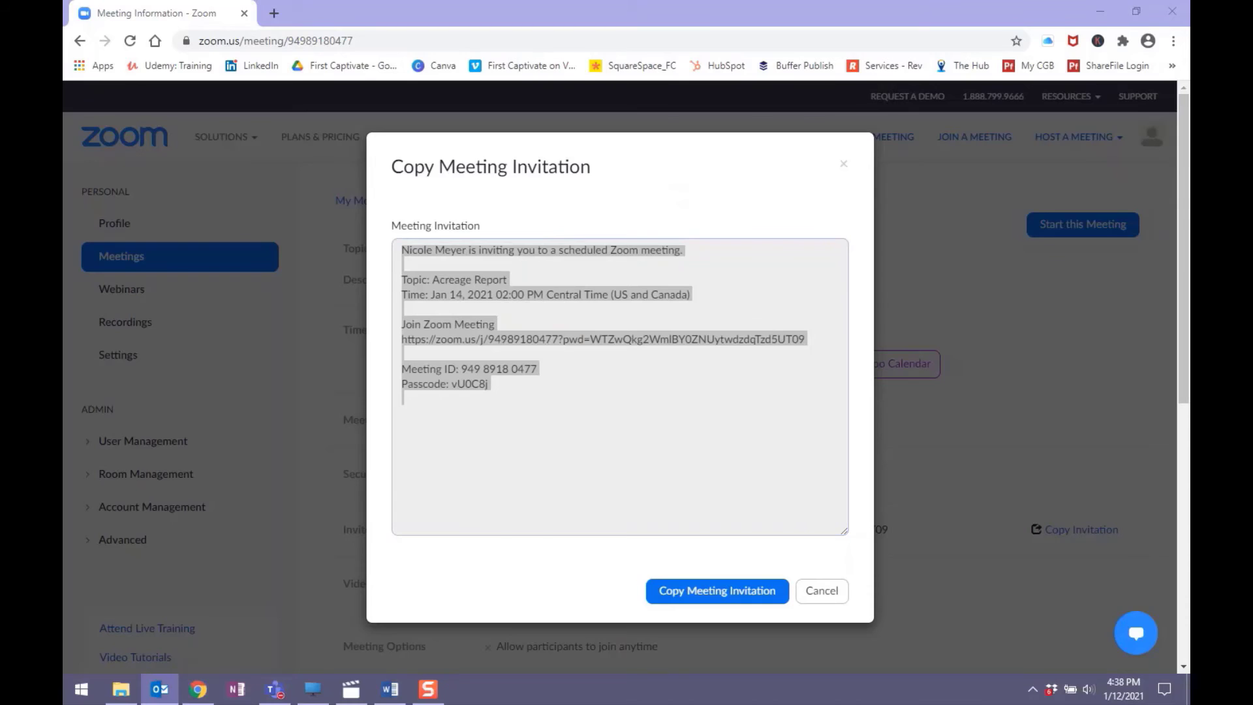
key("ctrl+n")
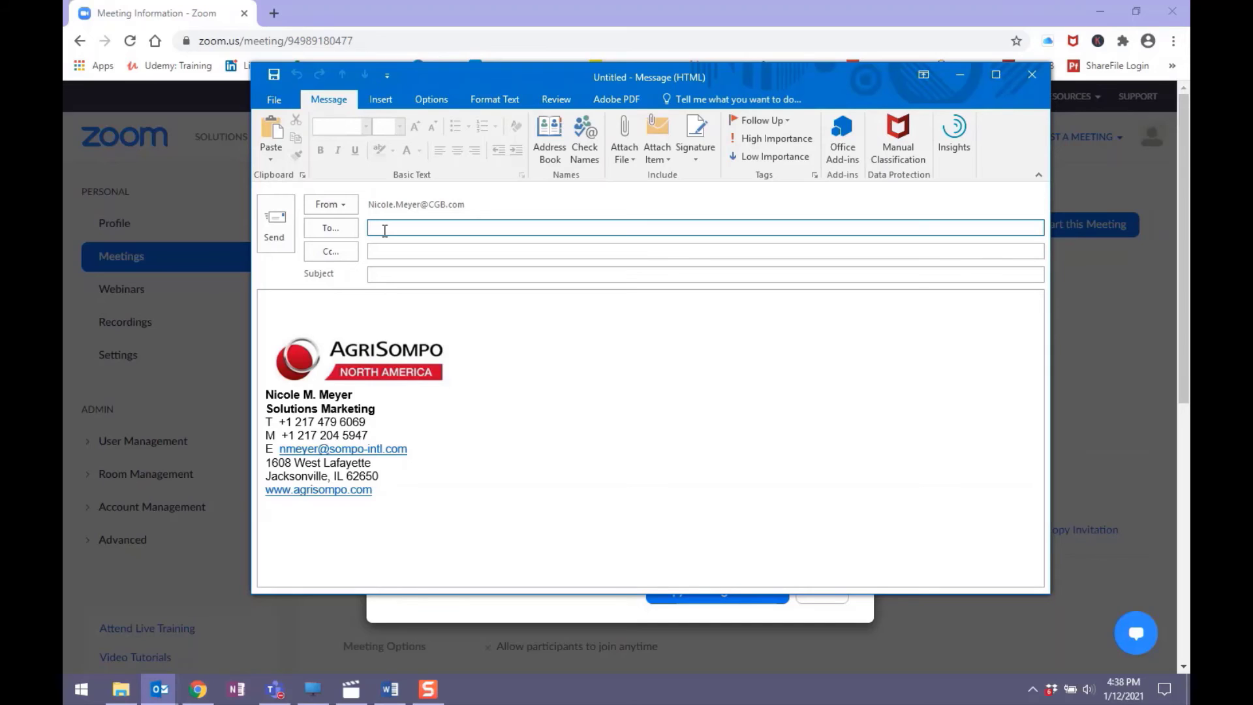
Address the email to the attendee with subject 'Meeting to Review Acreage Report'
type("kda")
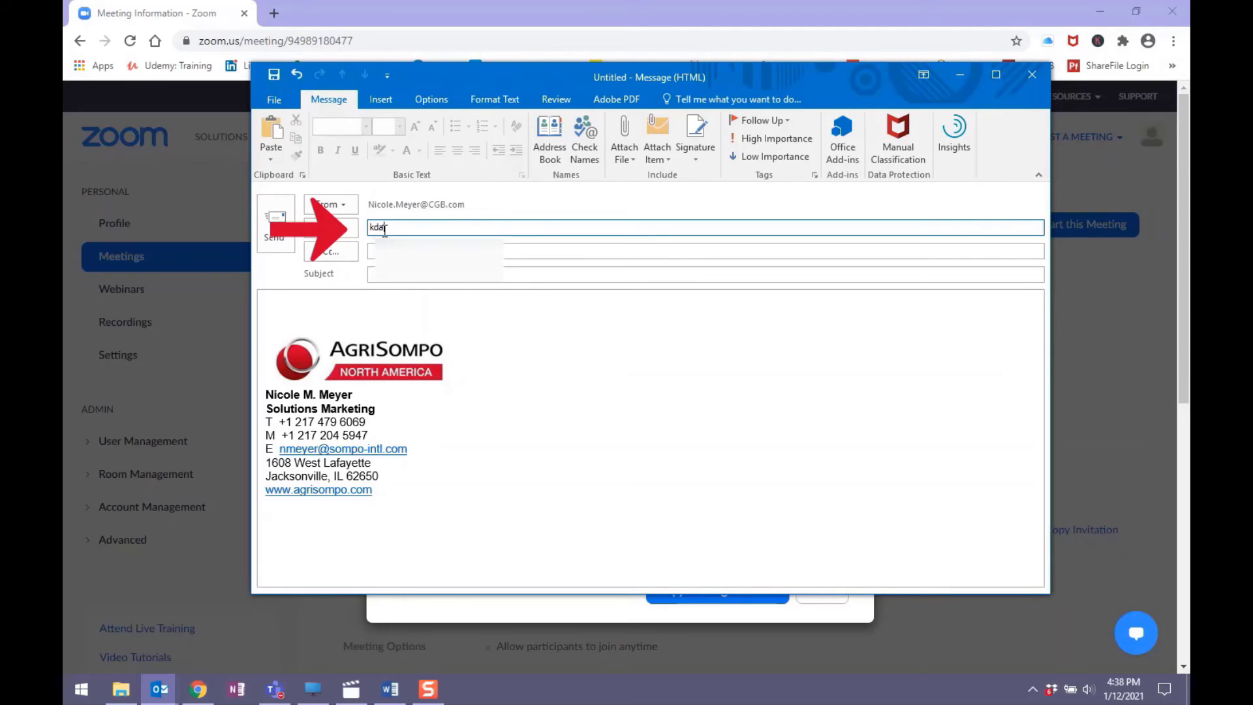
key("BackSpace")
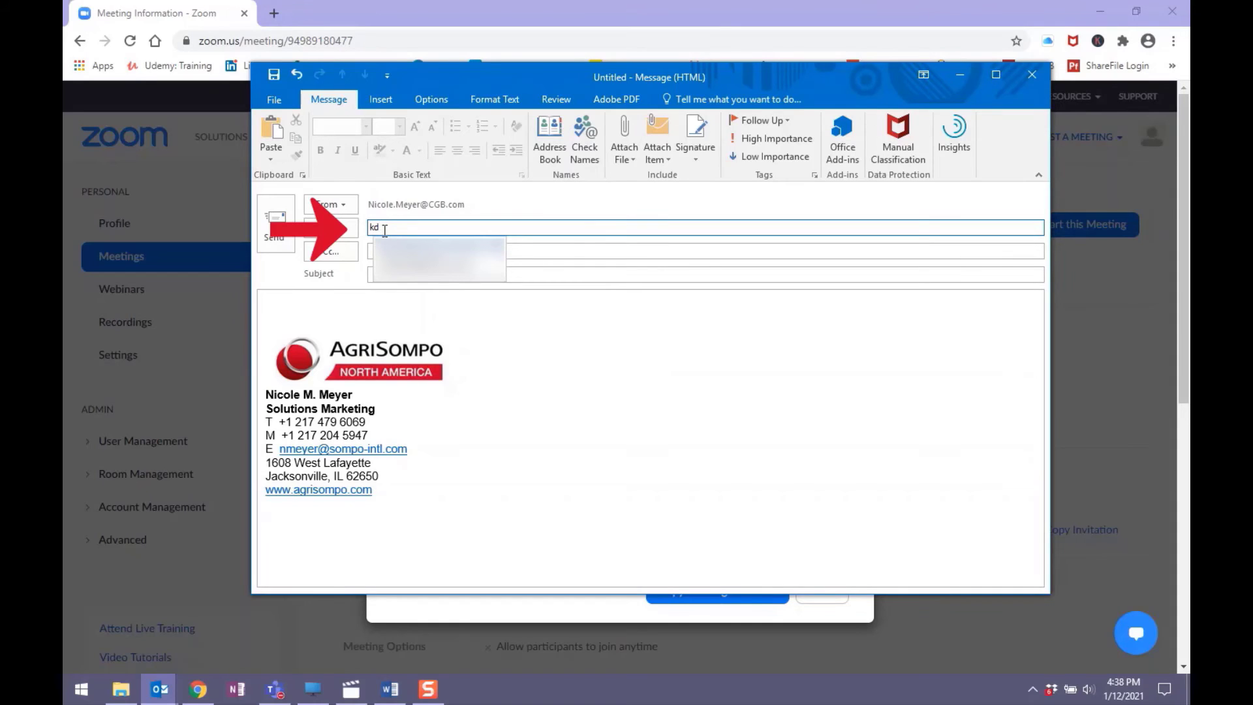
key("Return")
key("Tab")
key("Tab")
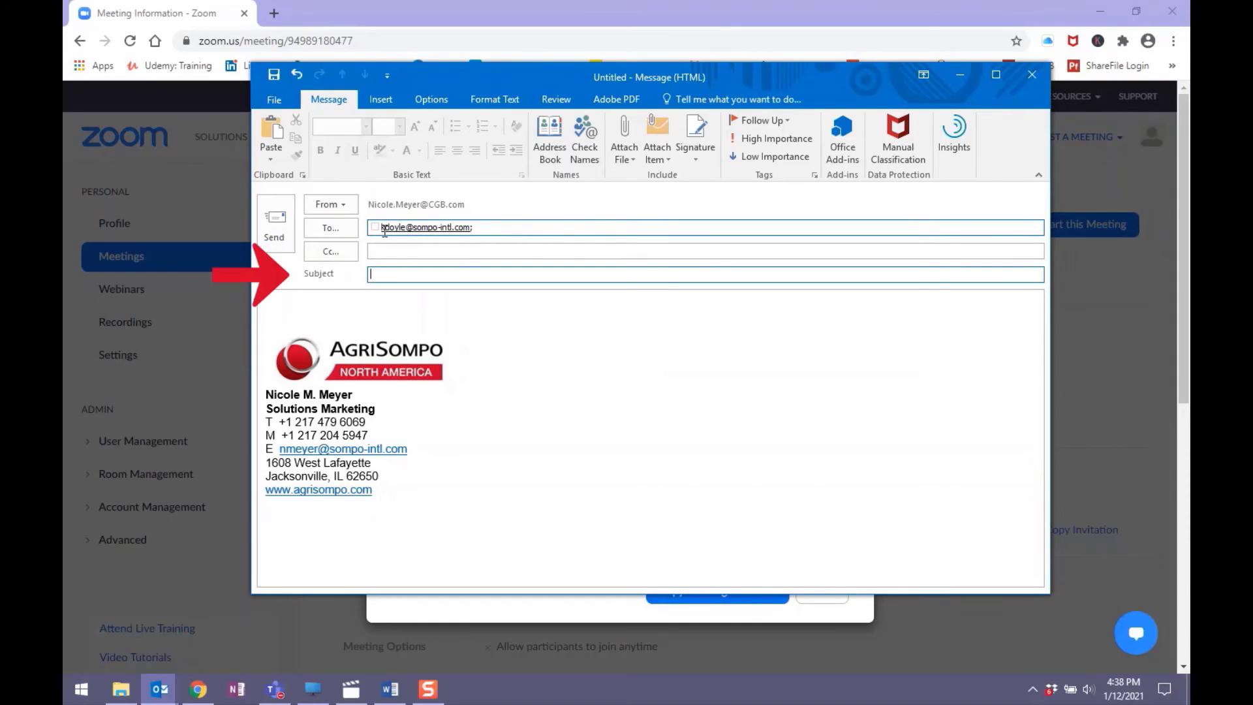
type("Meeting to Review Acreage Report")
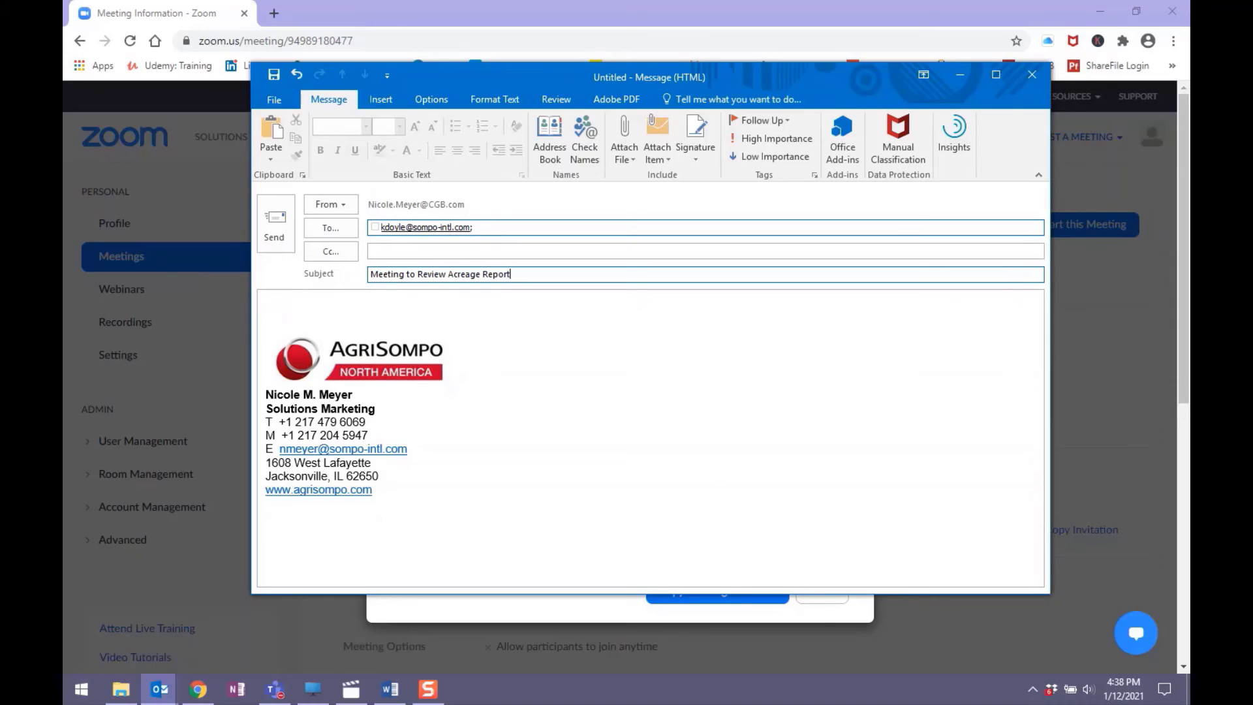
Paste the Zoom invitation into the body, hyperlink the join URL, and send the email
key("Tab")
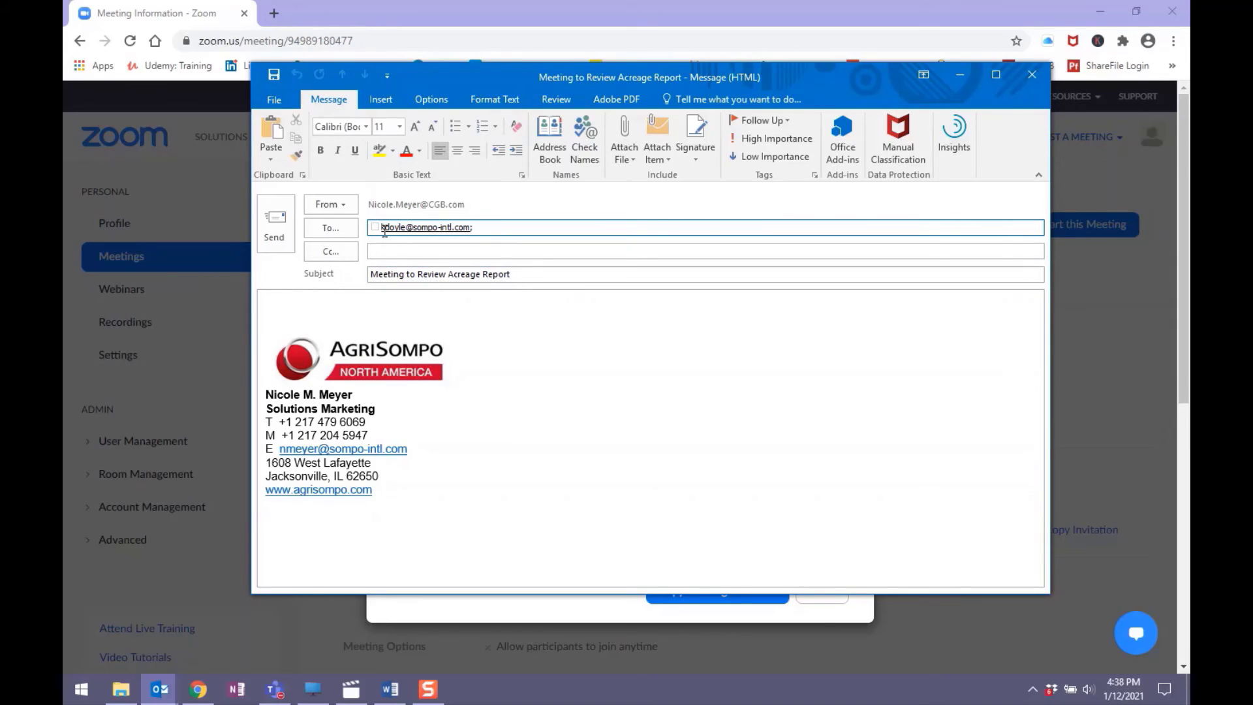
right_click(286, 303)
left_click(319, 368)
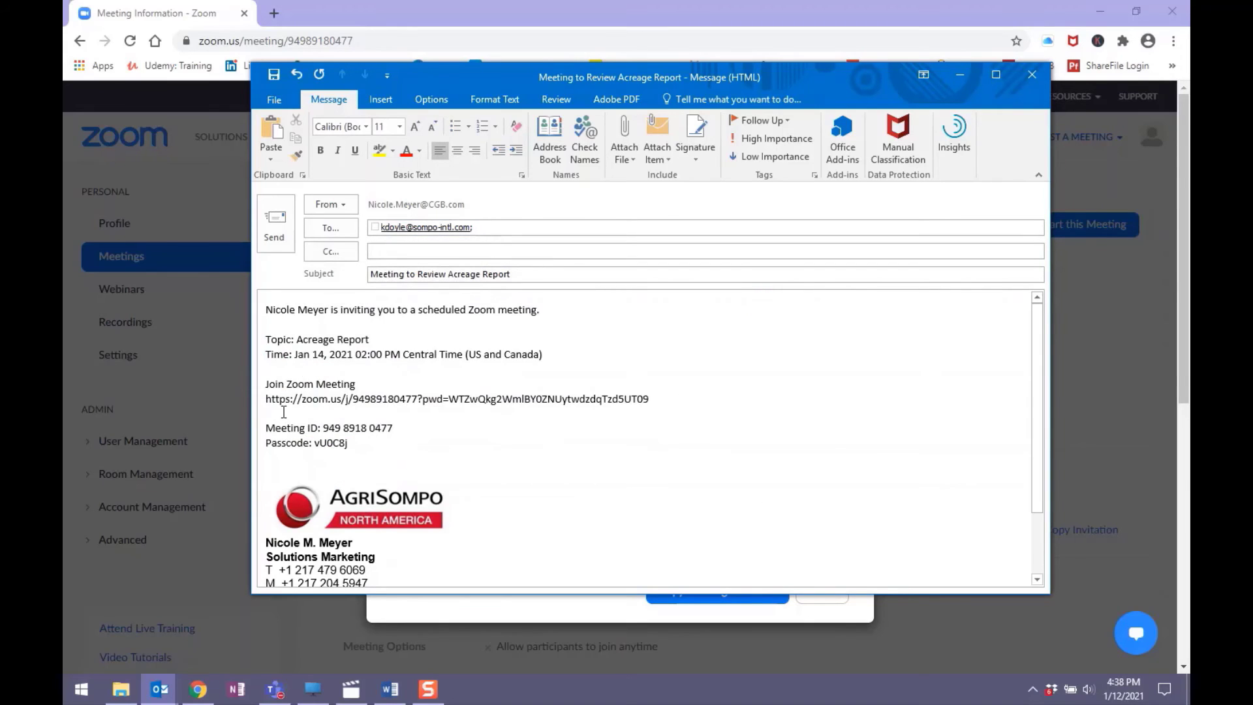
left_click(651, 399)
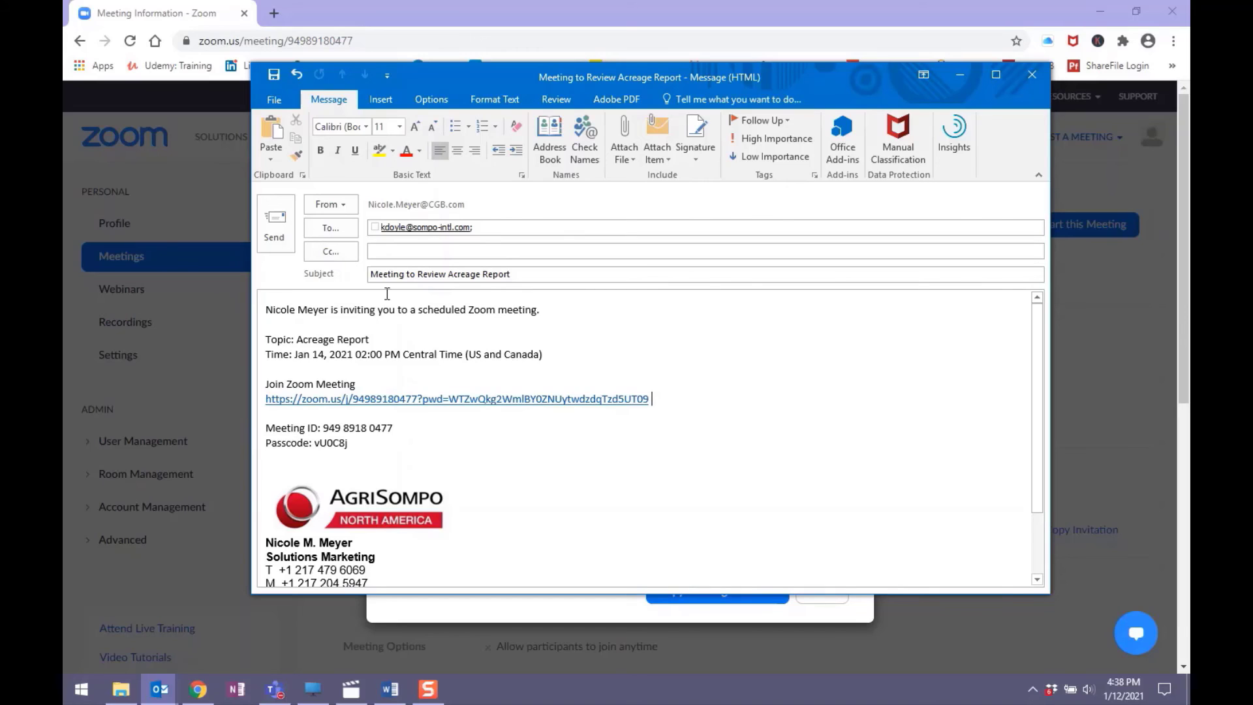
left_click(288, 249)
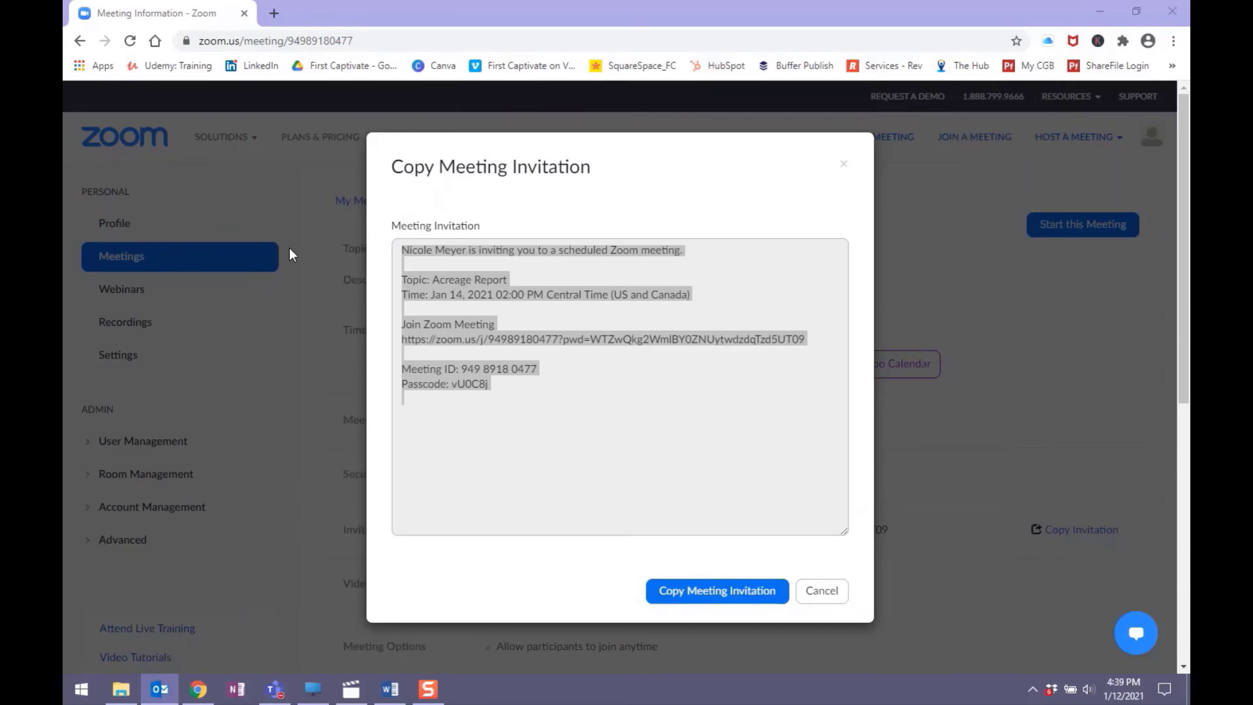